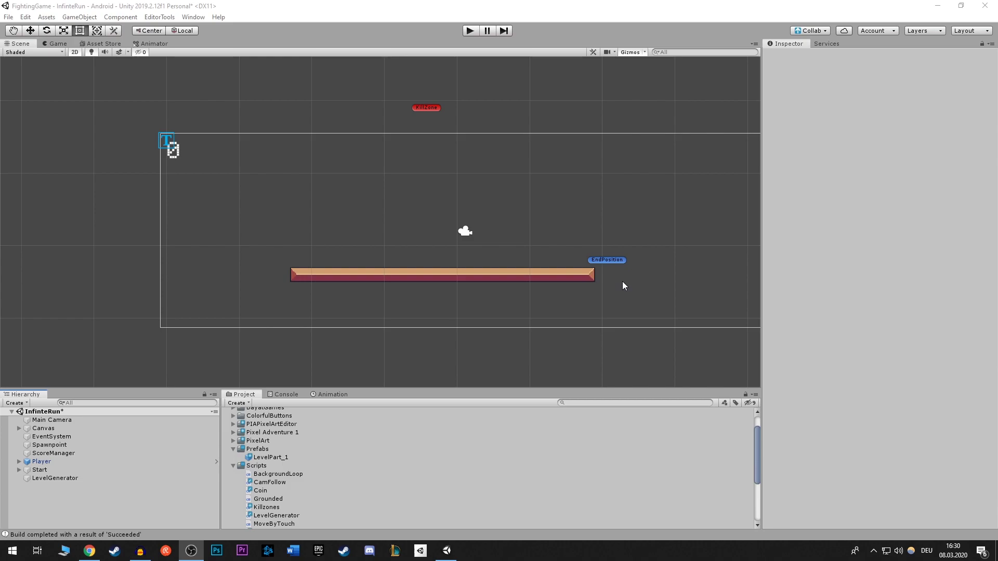
Pan the Scene view across the level and recentre it on the camera frame
middle_click_drag(638, 296, 634, 290)
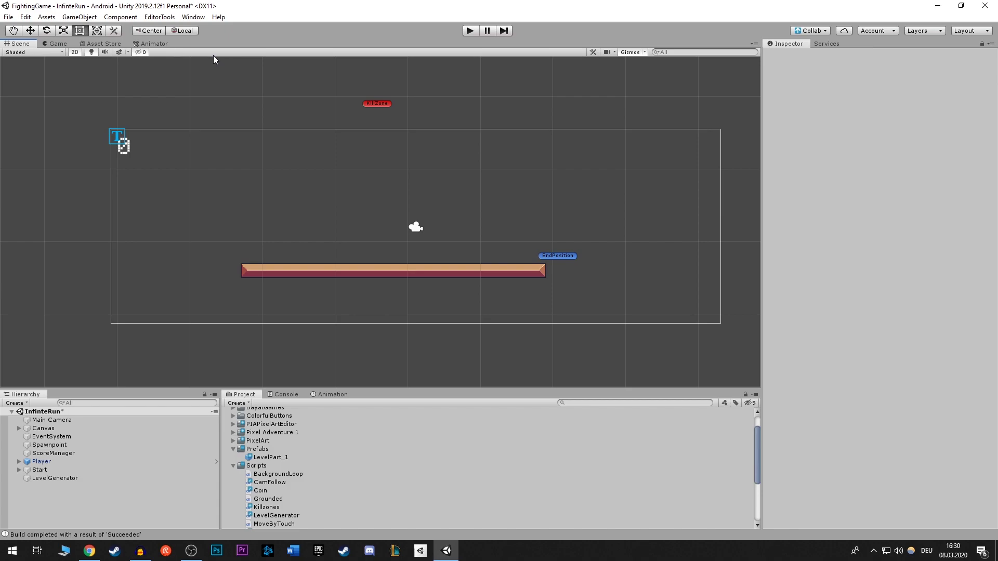
middle_click_drag(279, 113, 302, 117)
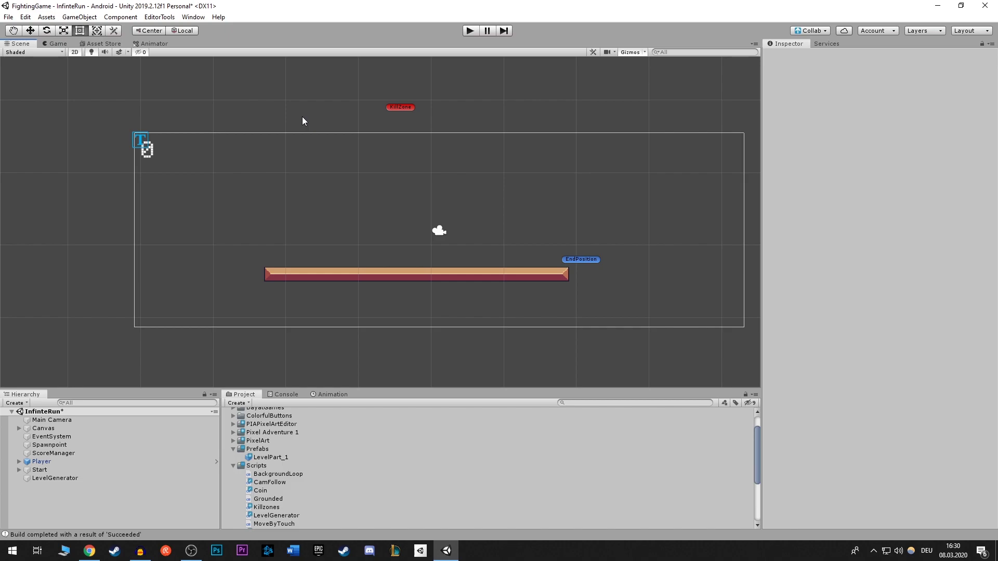
middle_click_drag(407, 181, 412, 214)
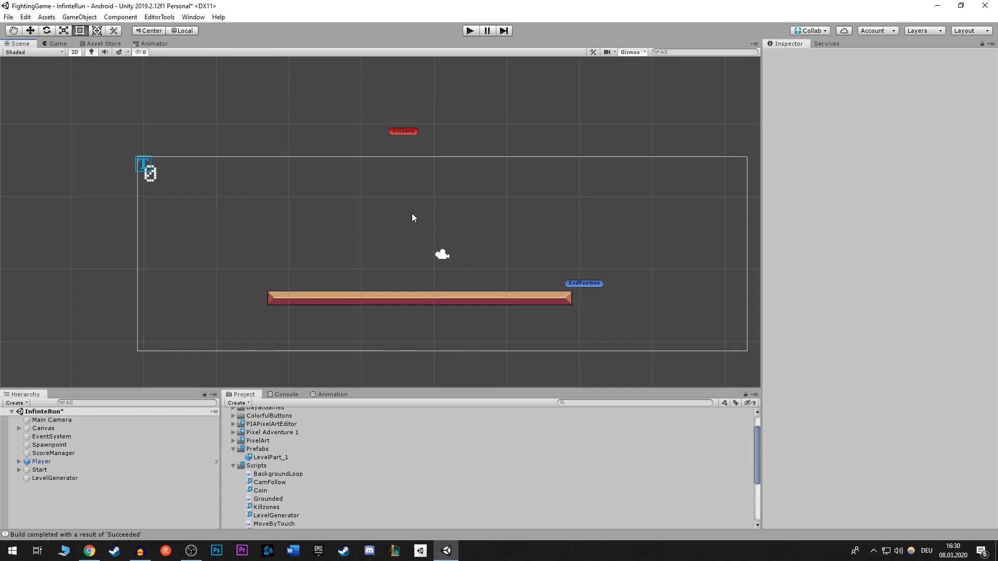
middle_click_drag(413, 215, 407, 201)
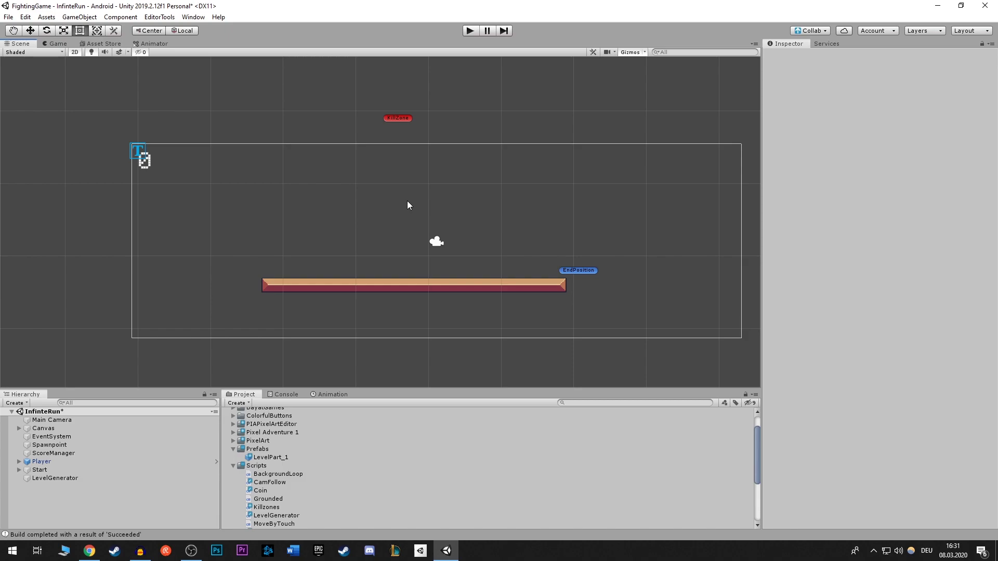
middle_click_drag(407, 203, 276, 294)
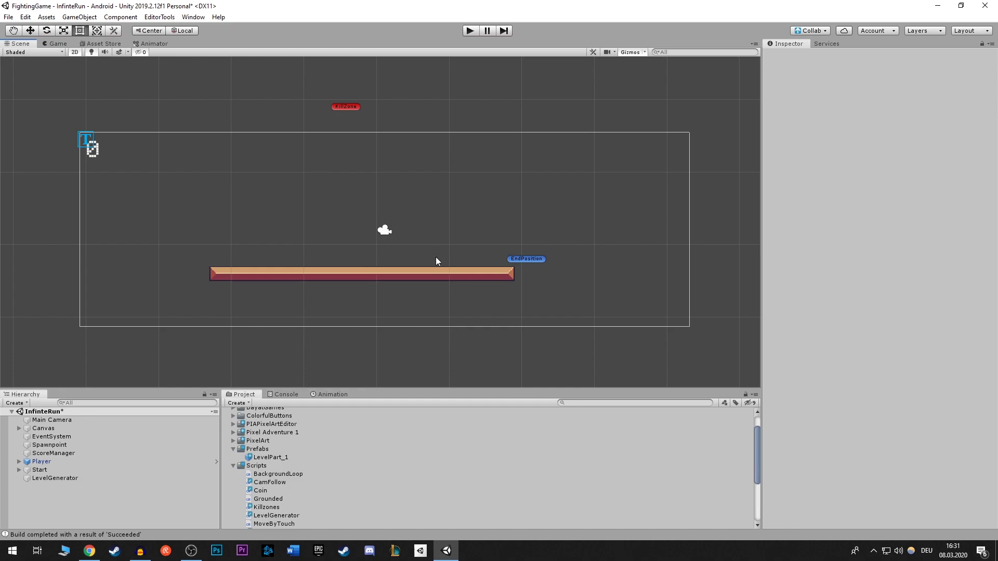
mouse_move(597, 243)
middle_mouse_down()
mouse_move(345, 224)
mouse_move(477, 215)
middle_mouse_up()
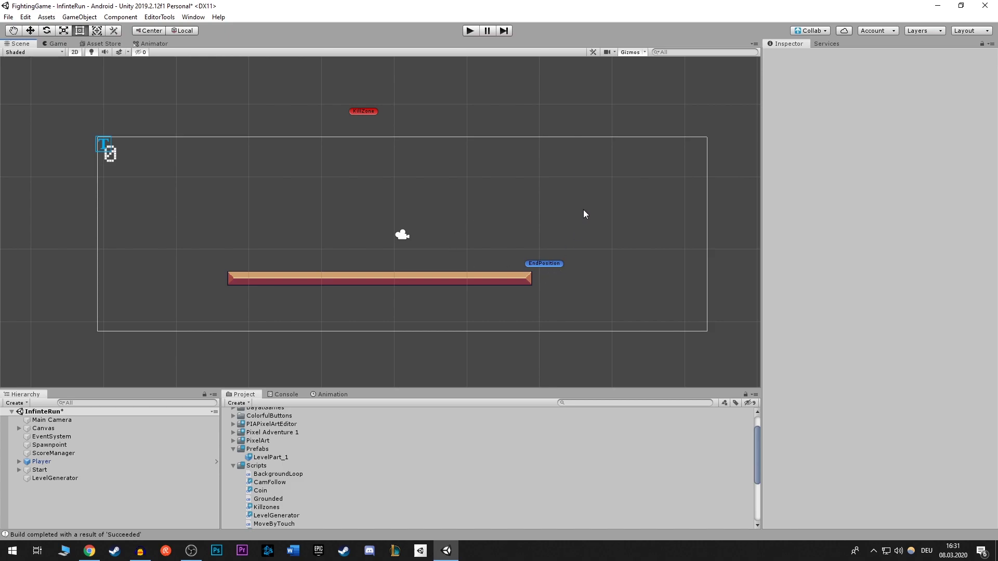
middle_click_drag(583, 240, 451, 251)
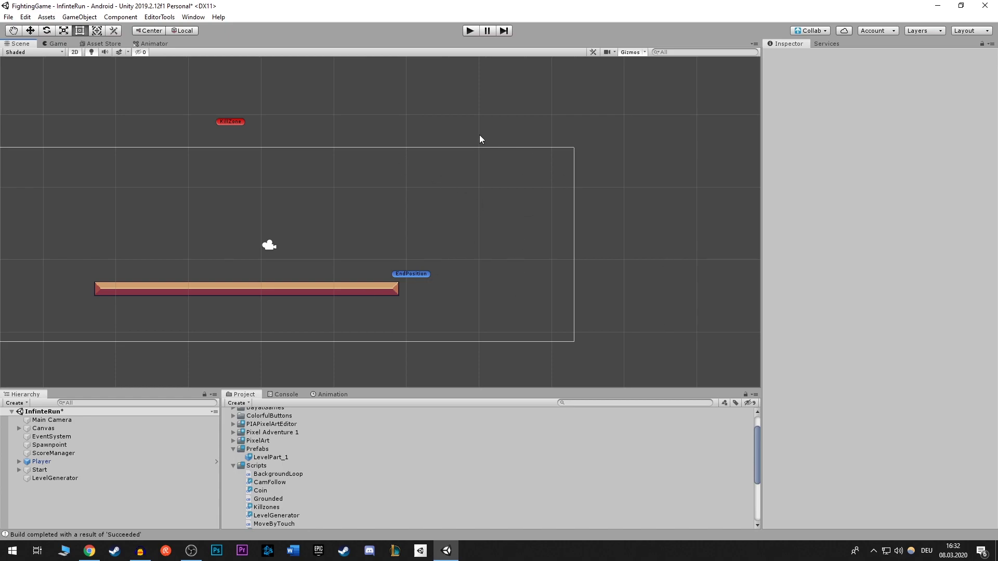
middle_click_drag(518, 268, 634, 267)
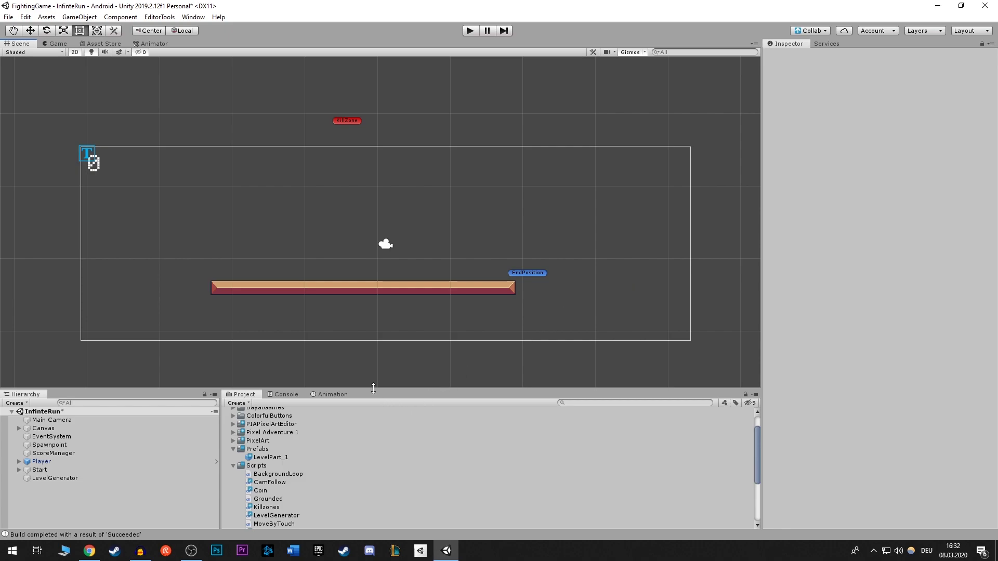
middle_click_drag(378, 325, 383, 291)
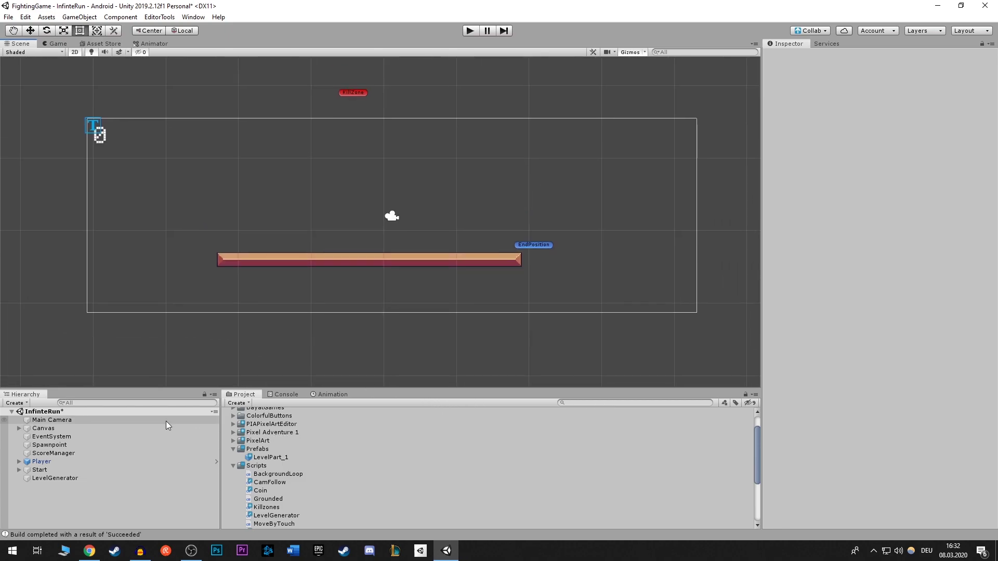
Zoom in on the starting platform and frame it together with its EndPosition marker
scroll(328, 272, "up", 3)
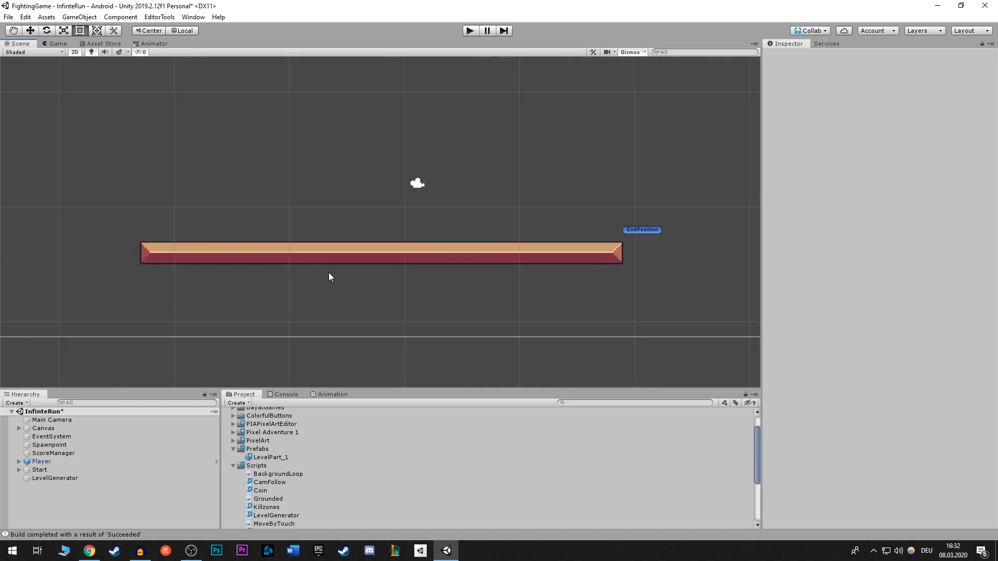
scroll(329, 279, "up", 2)
scroll(328, 278, "up", 3)
scroll(328, 281, "down", 3)
middle_click_drag(327, 282, 438, 284)
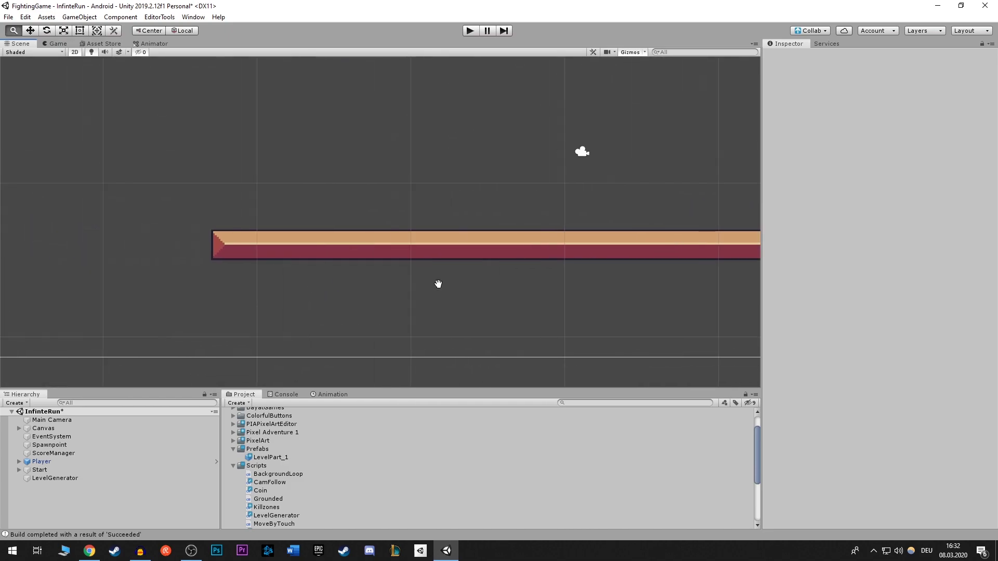
scroll(367, 264, "up", 1)
scroll(328, 264, "up", 2)
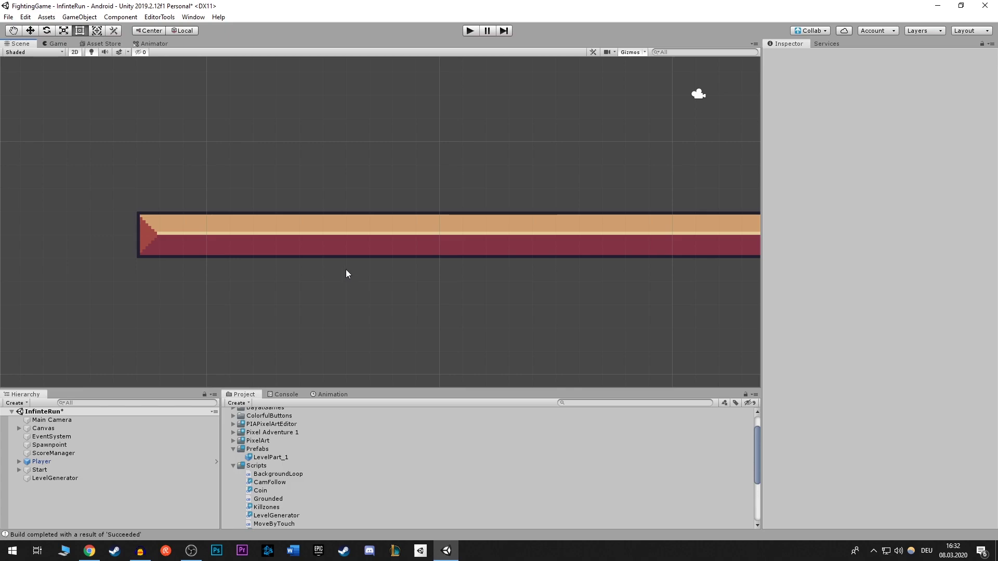
scroll(340, 268, "down", 1)
scroll(340, 268, "up", 1)
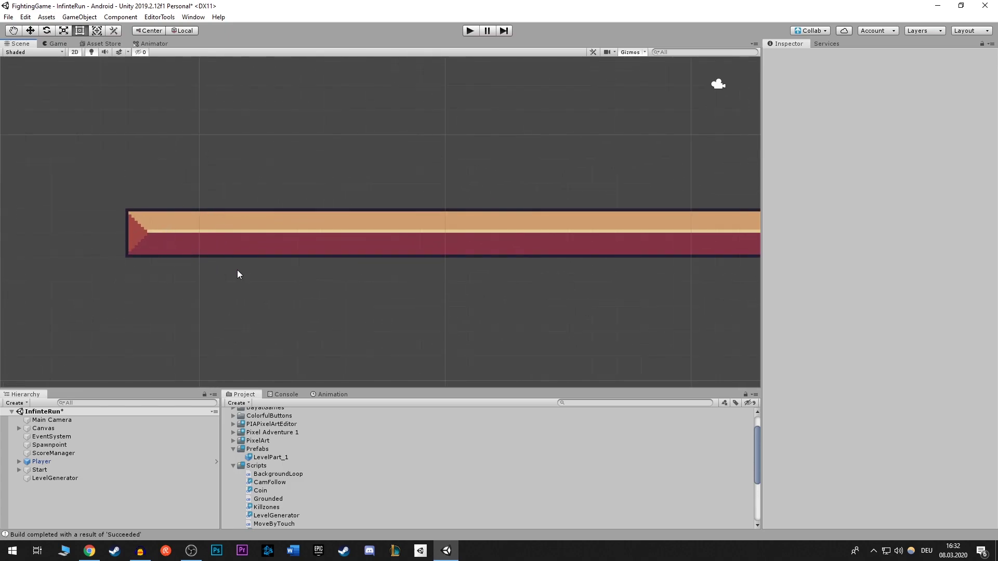
scroll(238, 274, "down", 2)
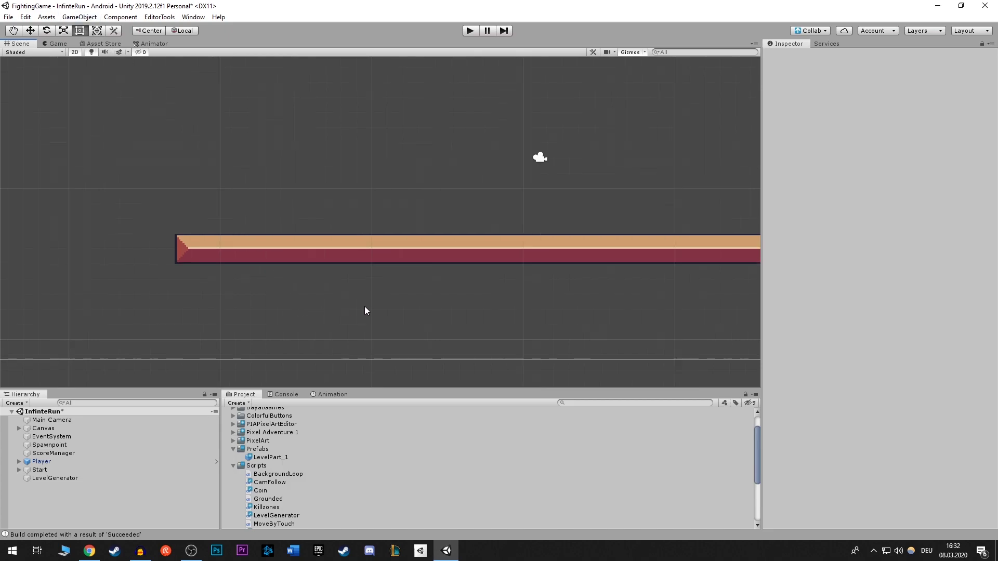
scroll(364, 307, "down", 3)
scroll(364, 307, "up", 3)
middle_click_drag(317, 307, 237, 315)
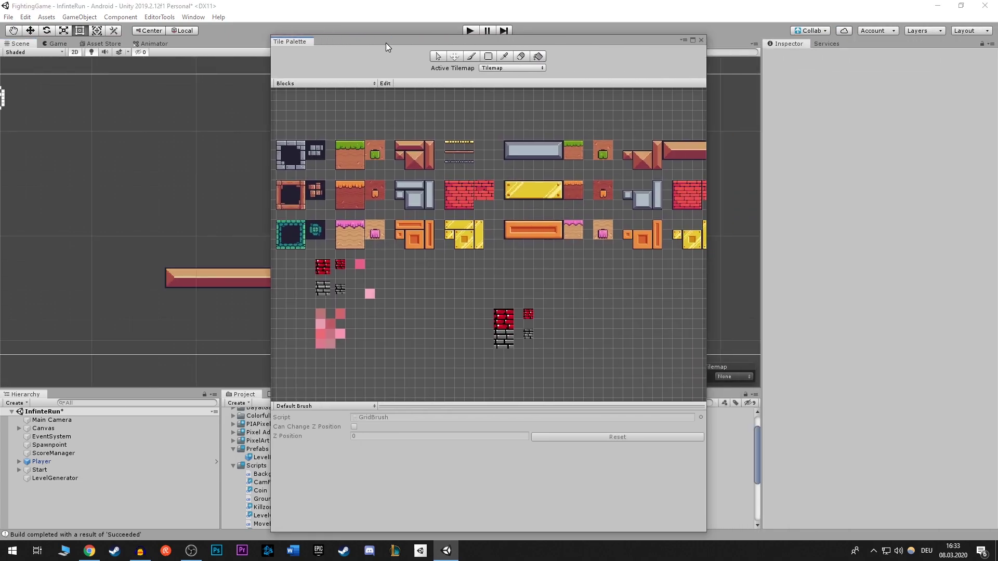
Move the Tile Palette left, widen it to show all Blocks tiles, and zoom its grid
left_click_drag(386, 42, 343, 51)
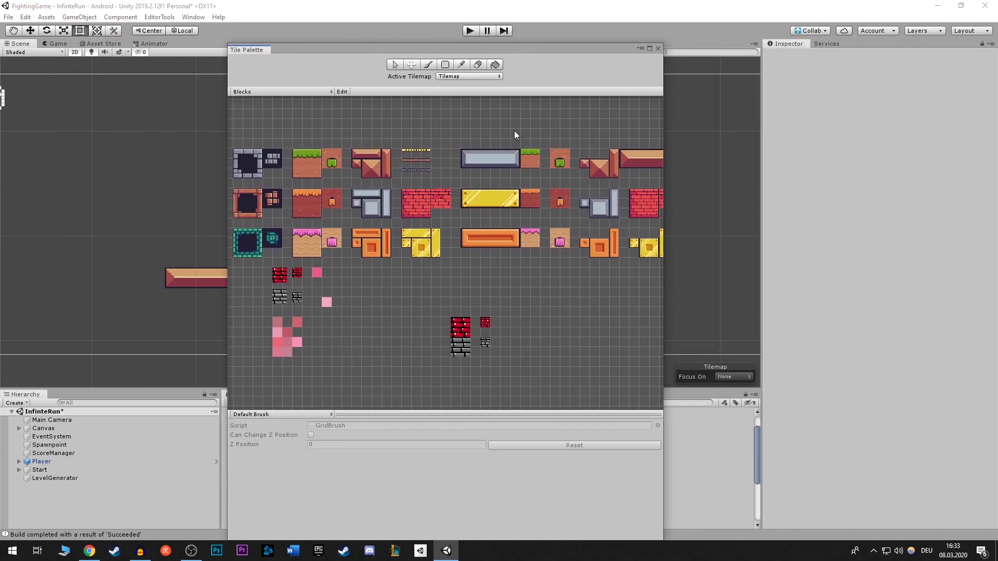
left_click_drag(673, 274, 804, 274)
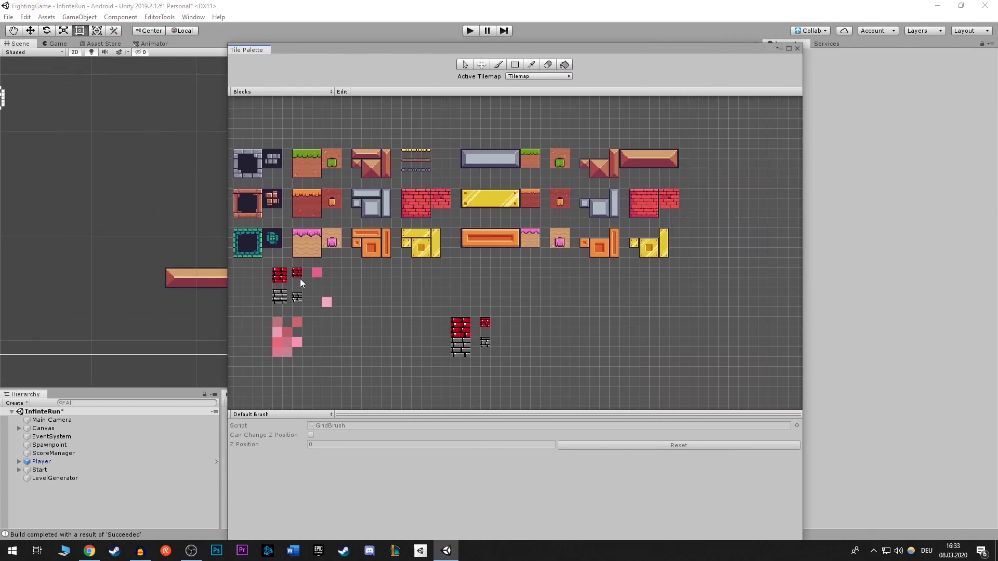
left_click_drag(227, 277, 133, 277)
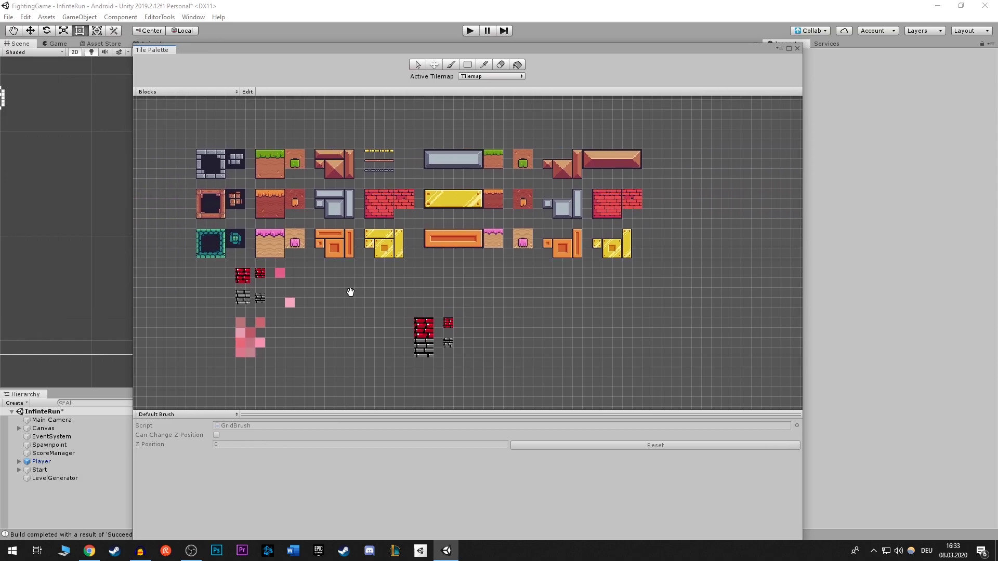
scroll(378, 268, "up", 2)
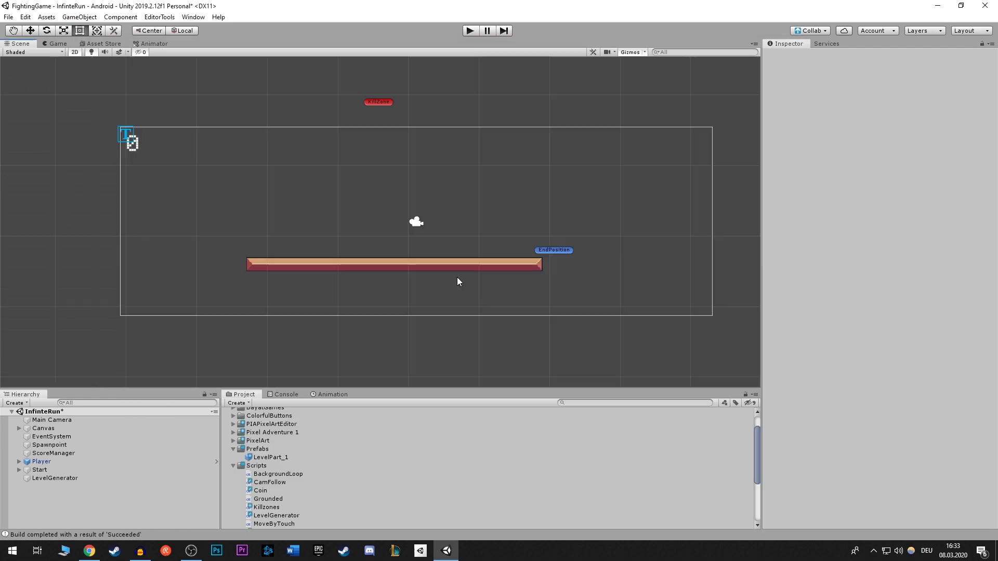
scroll(457, 277, "up", 1)
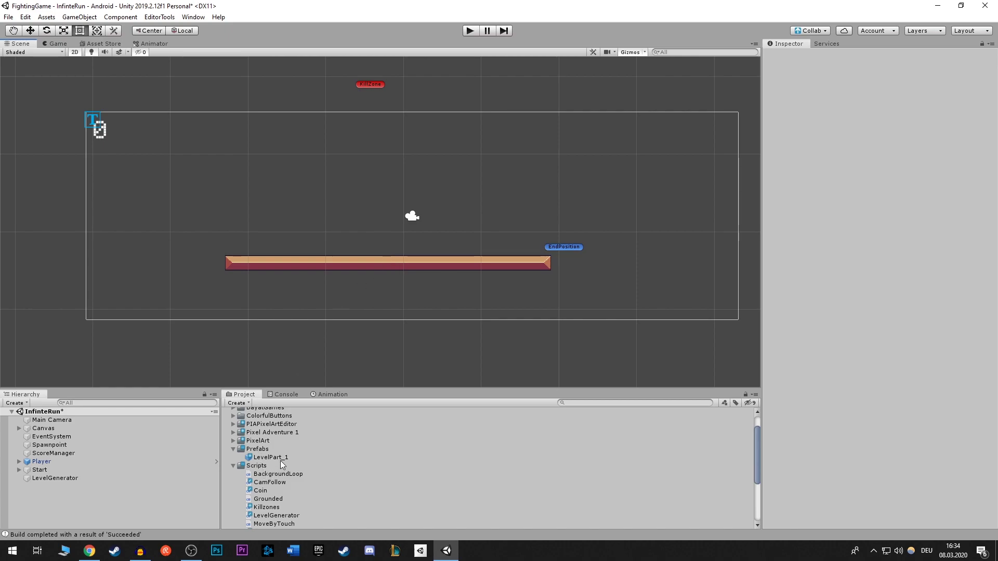
Drag a LevelPart_1 prefab instance into the scene beside the starting platform, then zoom out
left_click(279, 461)
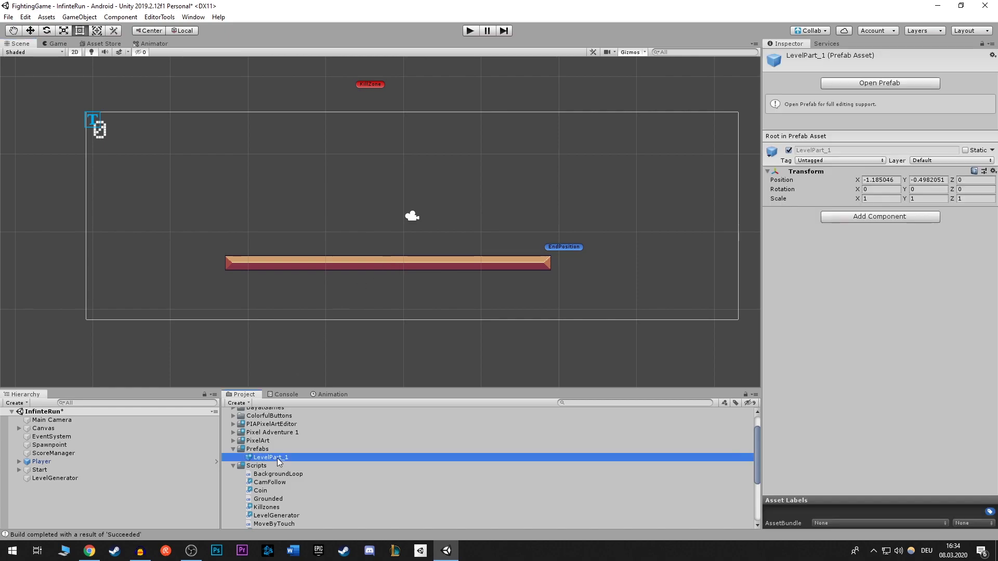
left_click(94, 500)
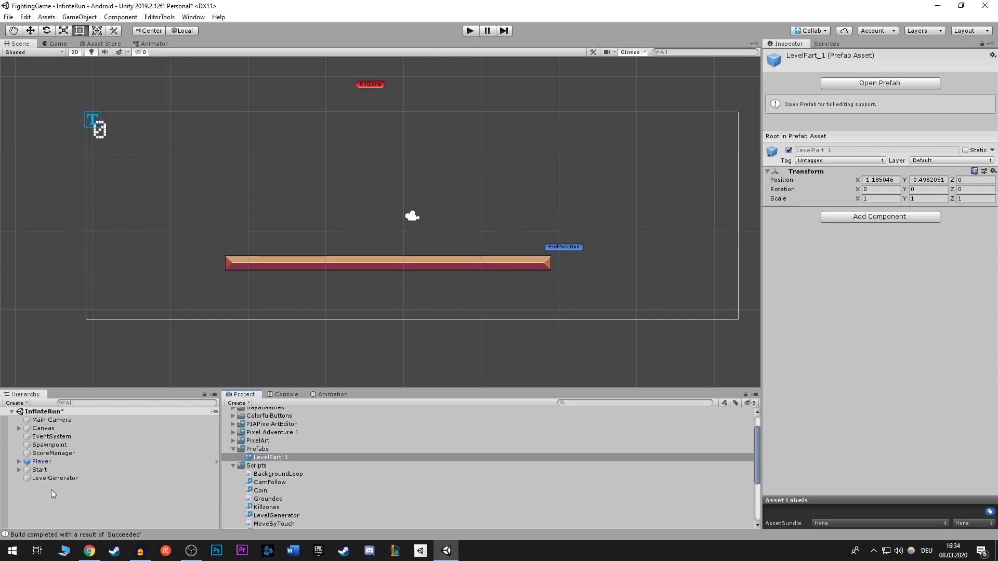
left_click_drag(246, 461, 137, 492)
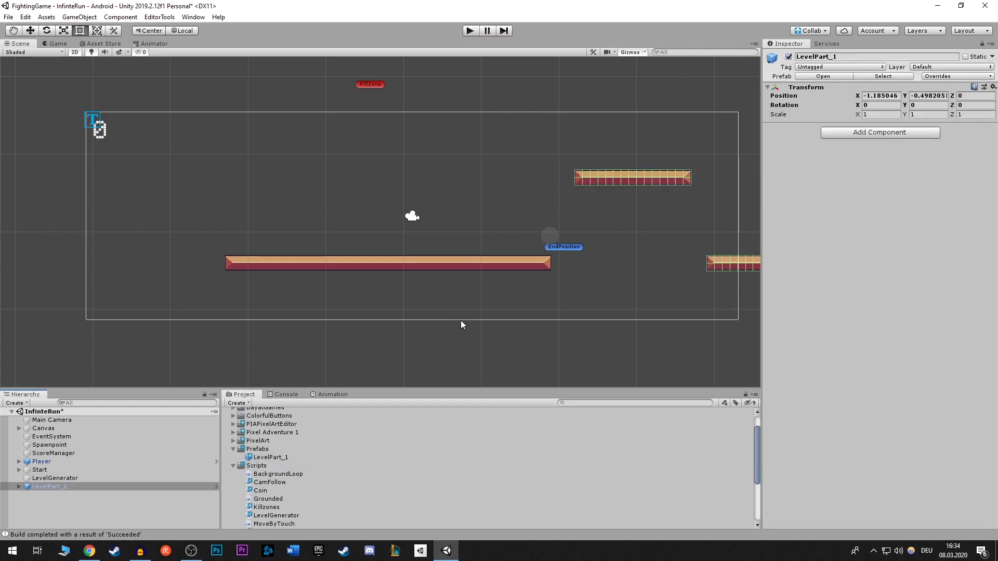
scroll(461, 322, "down", 3)
scroll(257, 316, "down", 2)
scroll(317, 302, "down", 3)
scroll(280, 277, "down", 3)
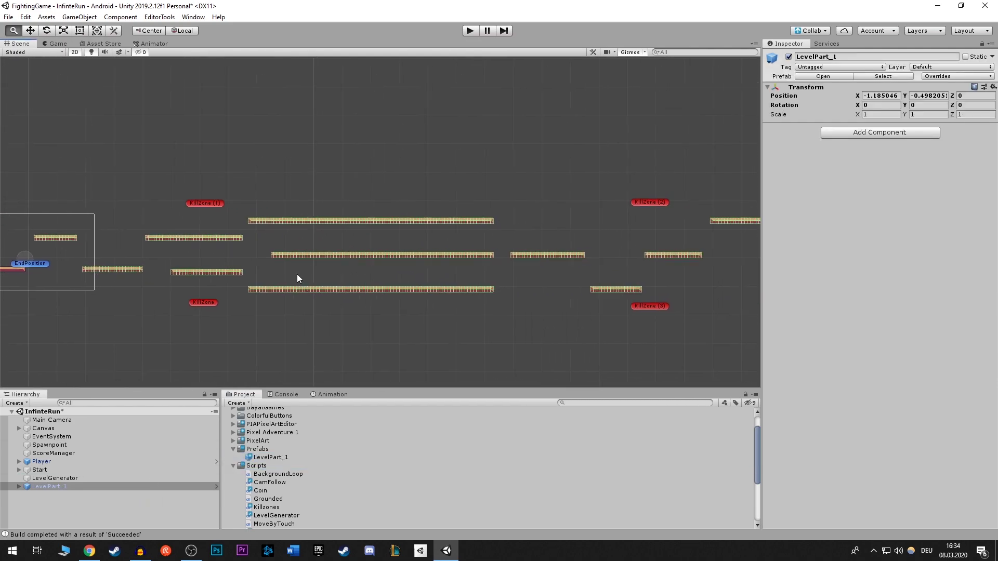
scroll(298, 274, "down", 2)
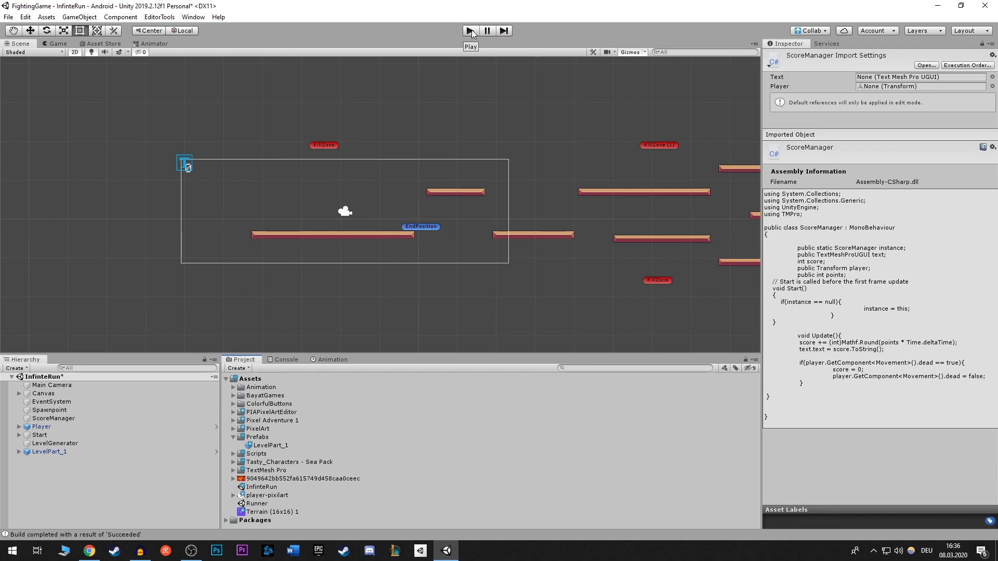
Enter Play mode and watch two LevelPart_1 clones spawn as the score reaches 654
left_click(470, 31)
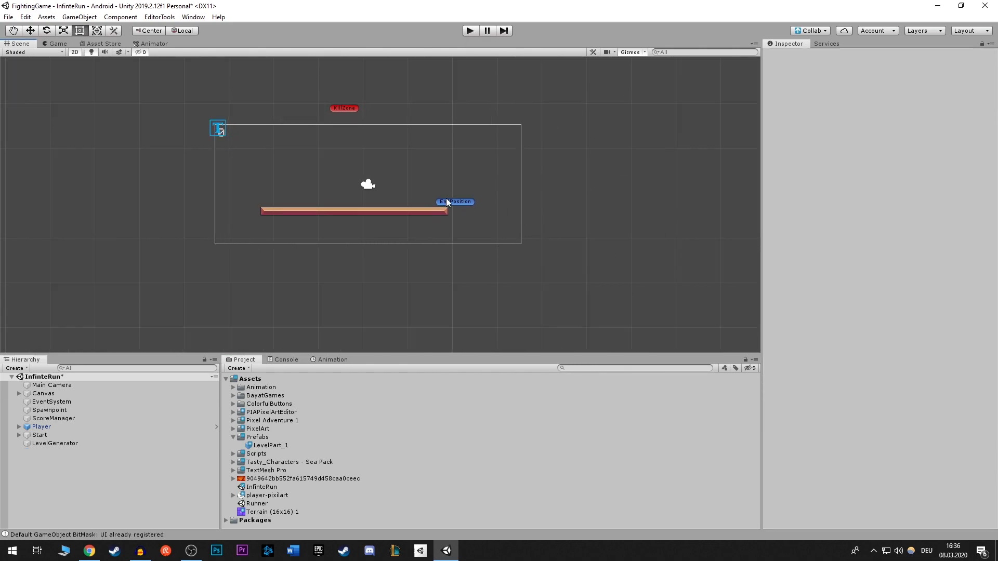
left_click(470, 31)
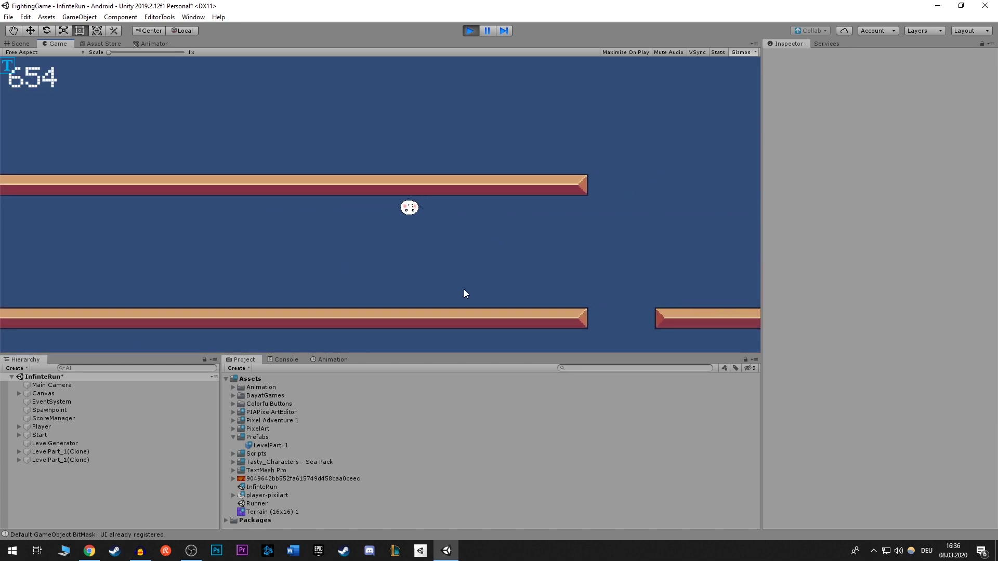
Jump the runner between generated platforms with Space until the score passes 3400
key("space")
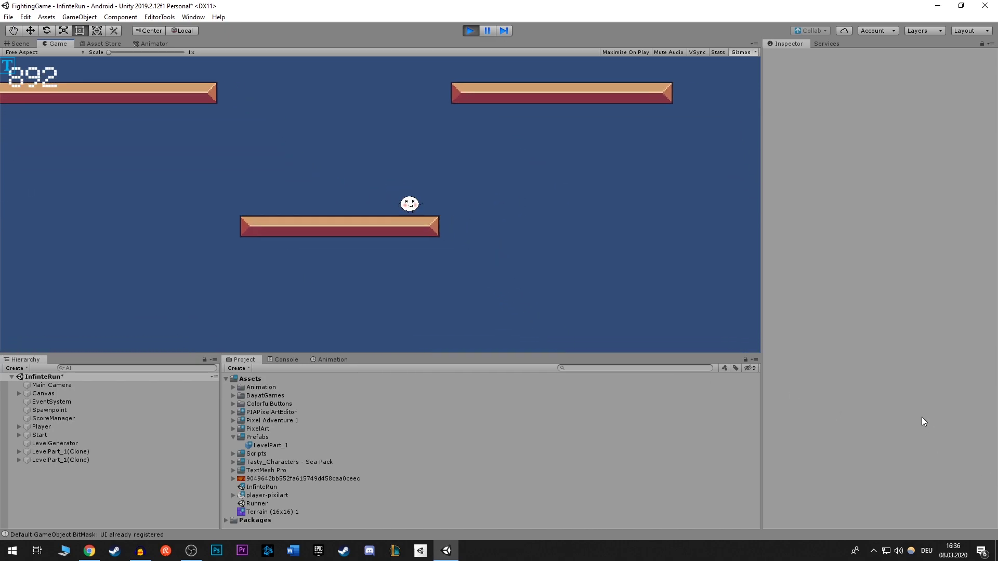
key("space")
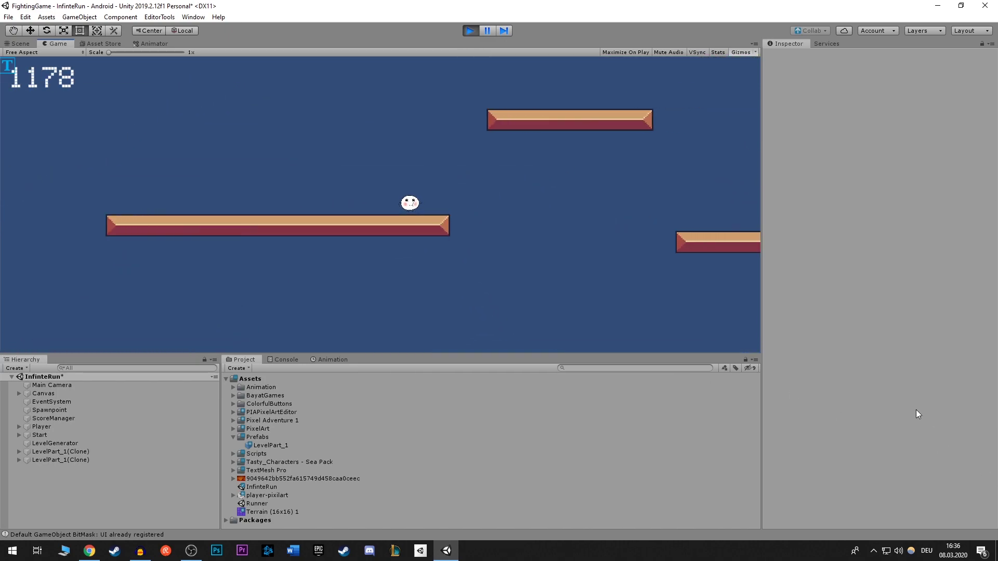
key("space")
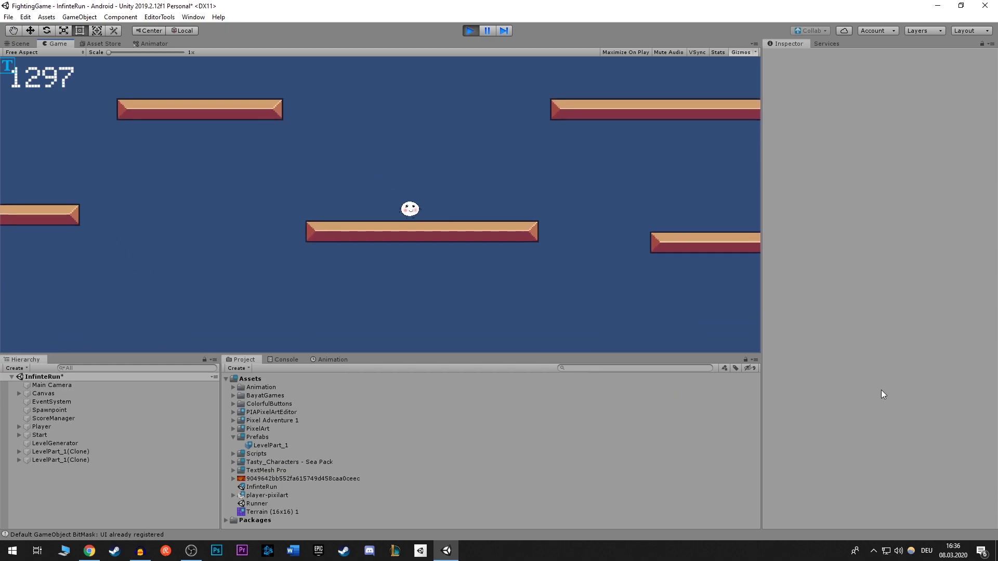
key("space")
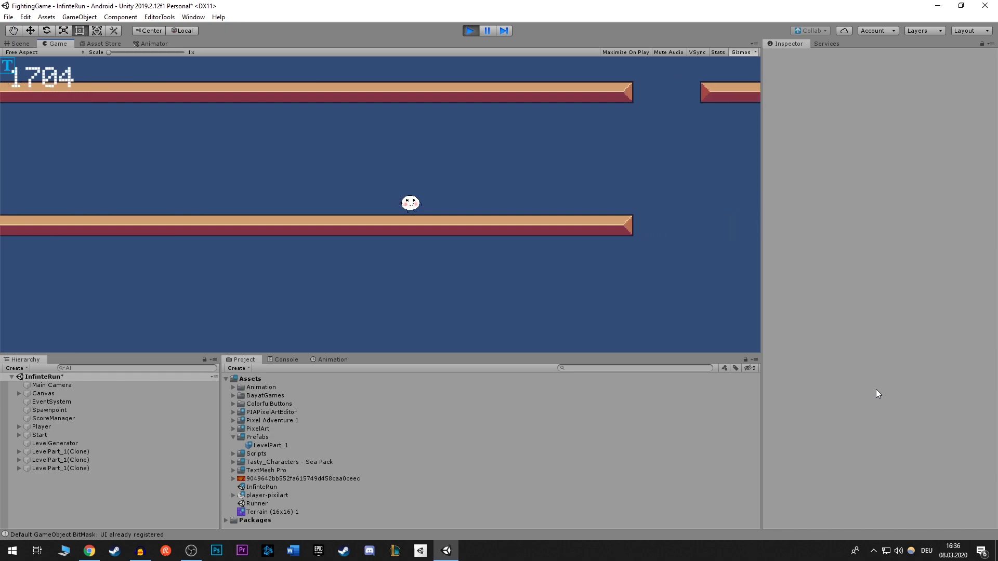
key("space")
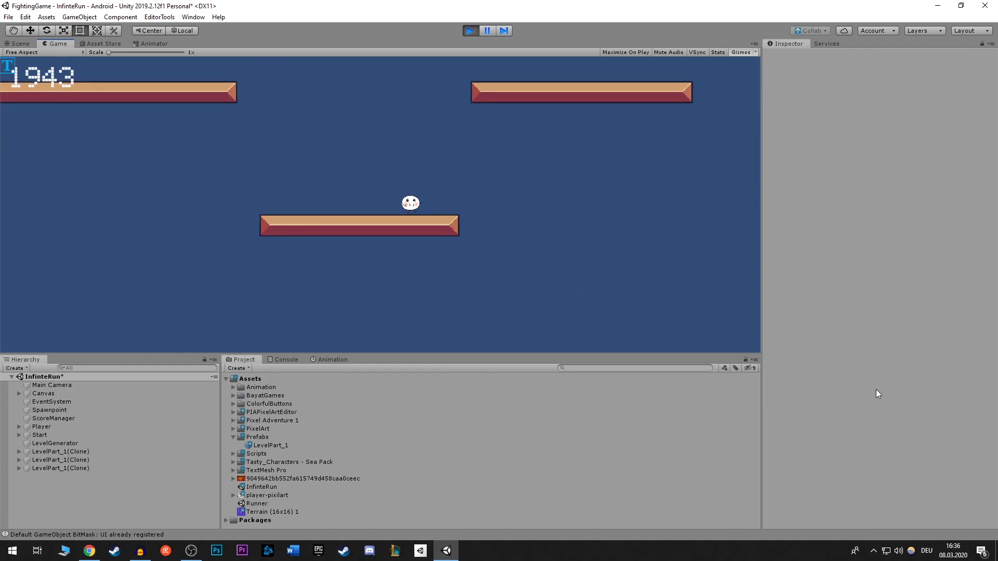
key("space")
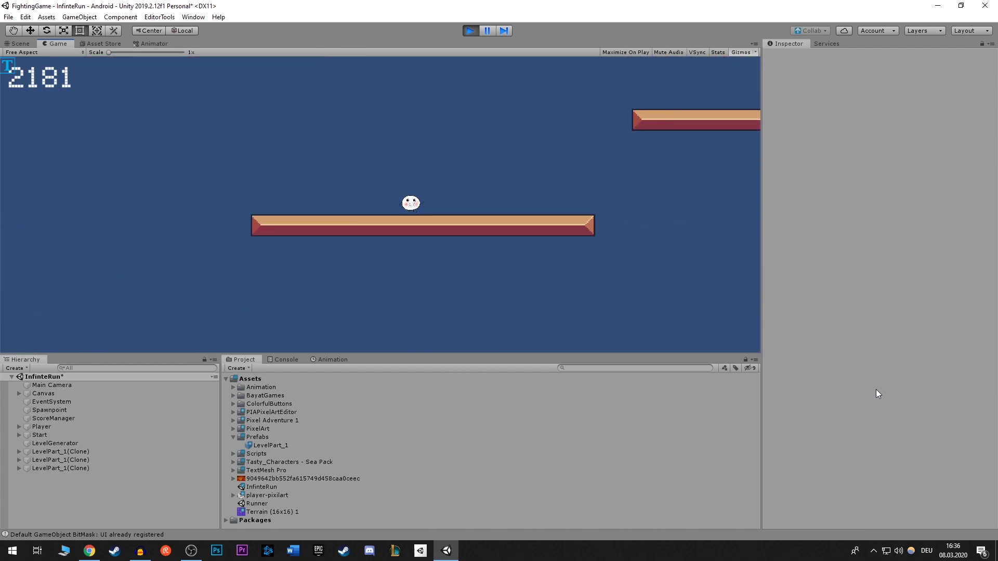
key("space")
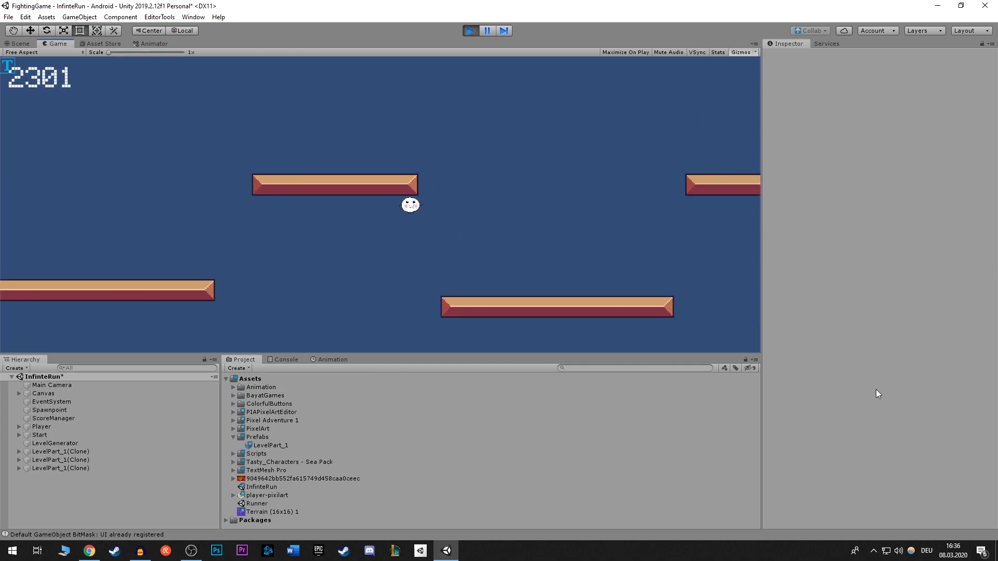
key("space")
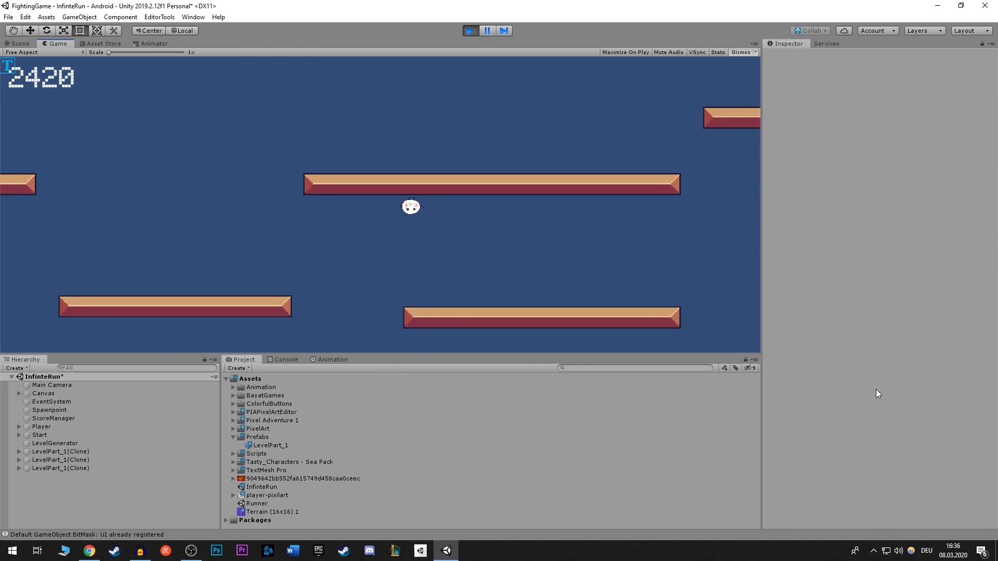
key("space")
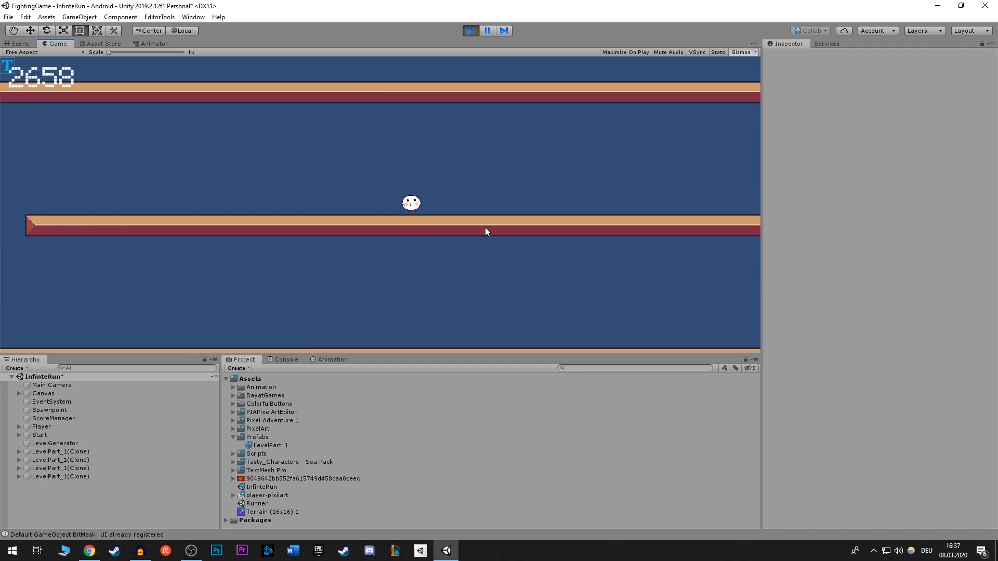
key("space")
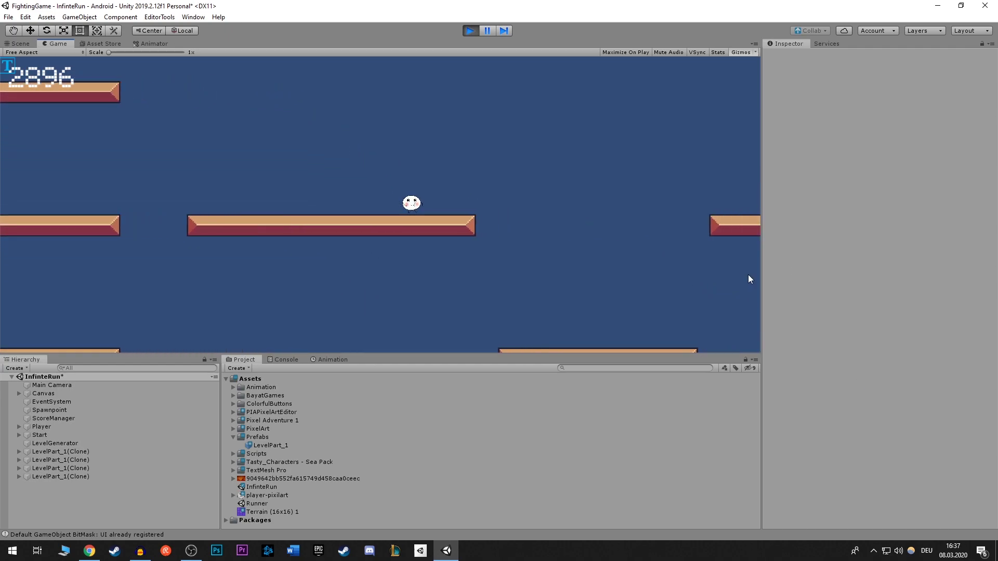
key("space")
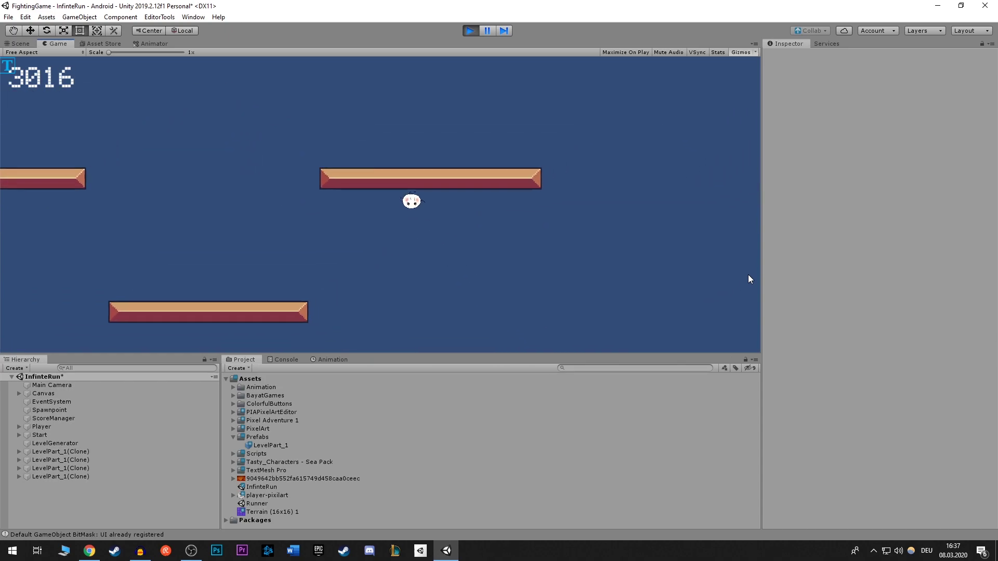
key("space")
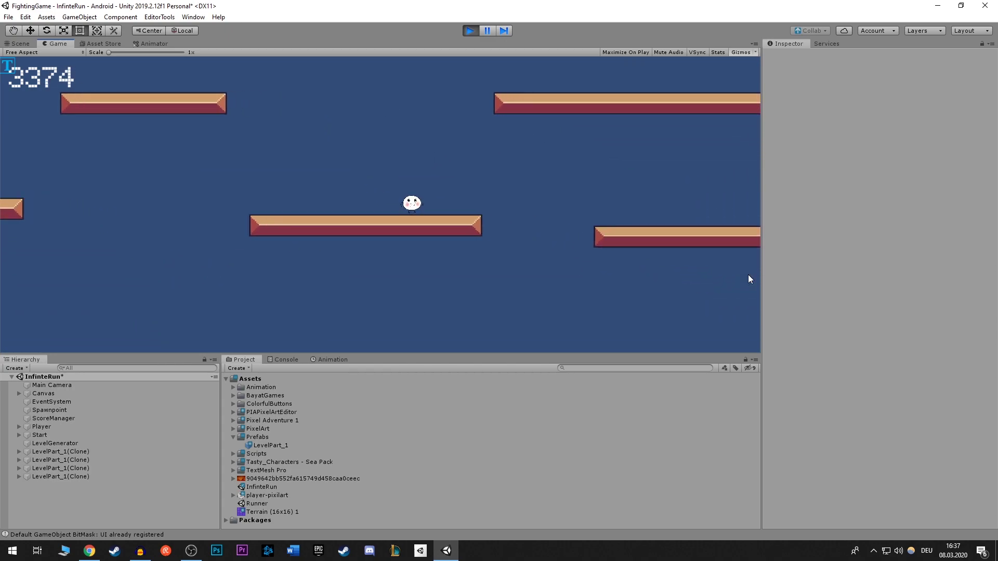
key("space")
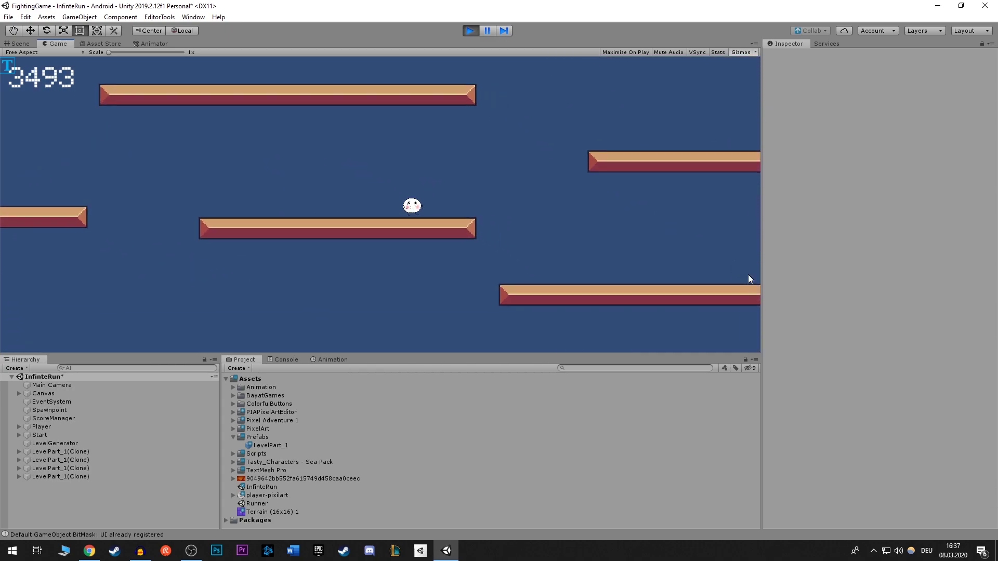
Pause the game, select and frame the Player, and zoom to inspect its surroundings
left_click(490, 31)
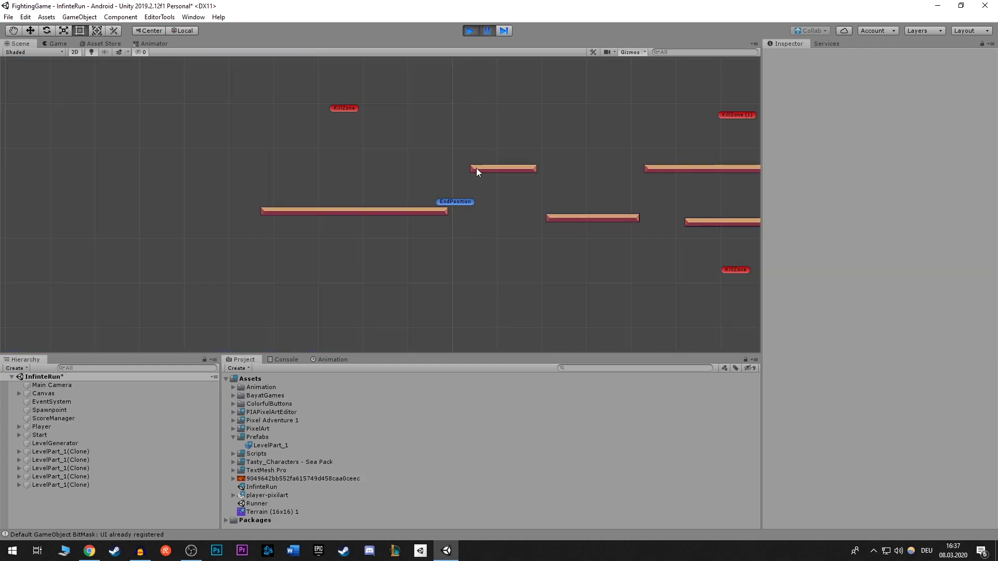
double_click(46, 427)
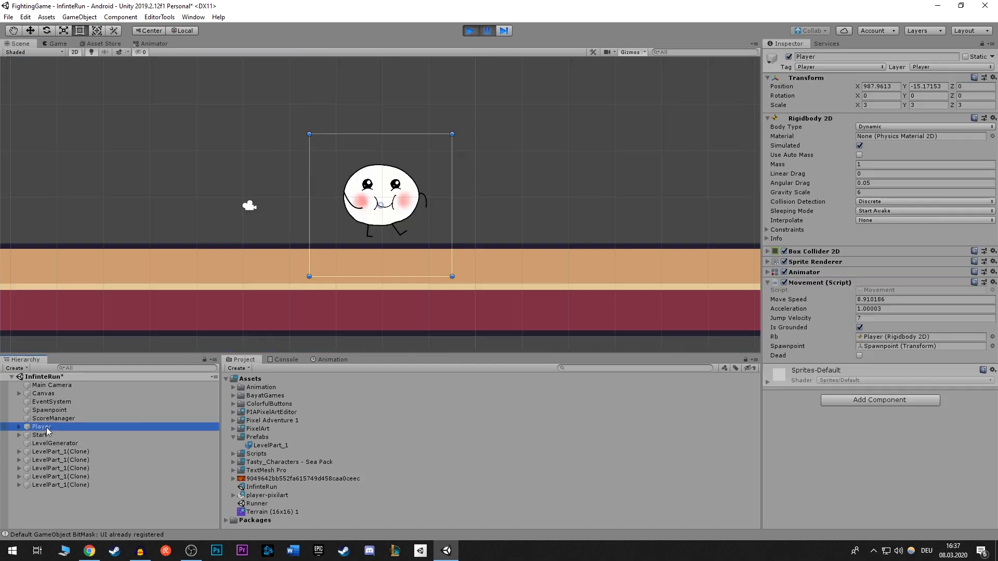
scroll(431, 210, "up", 5)
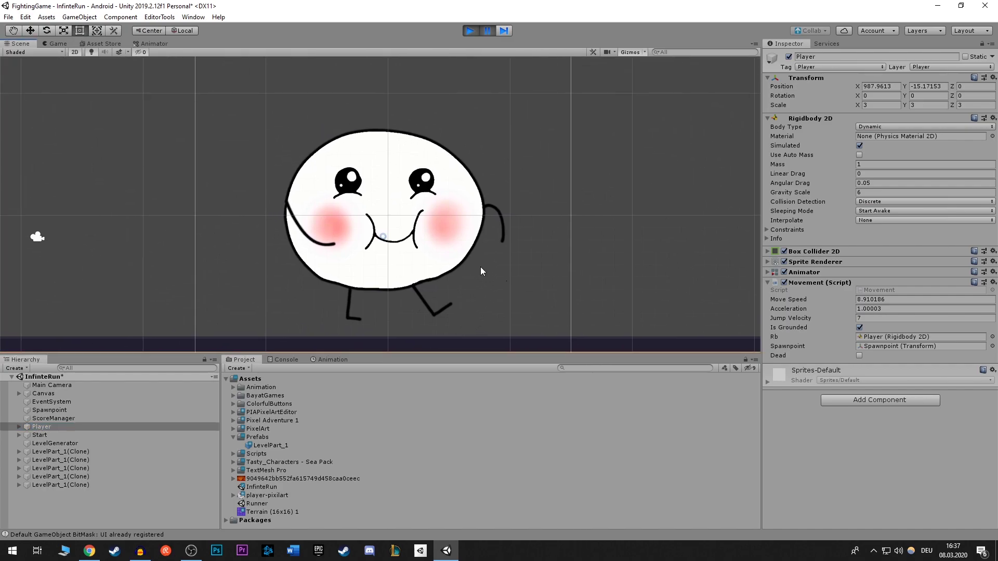
scroll(479, 267, "down", 5)
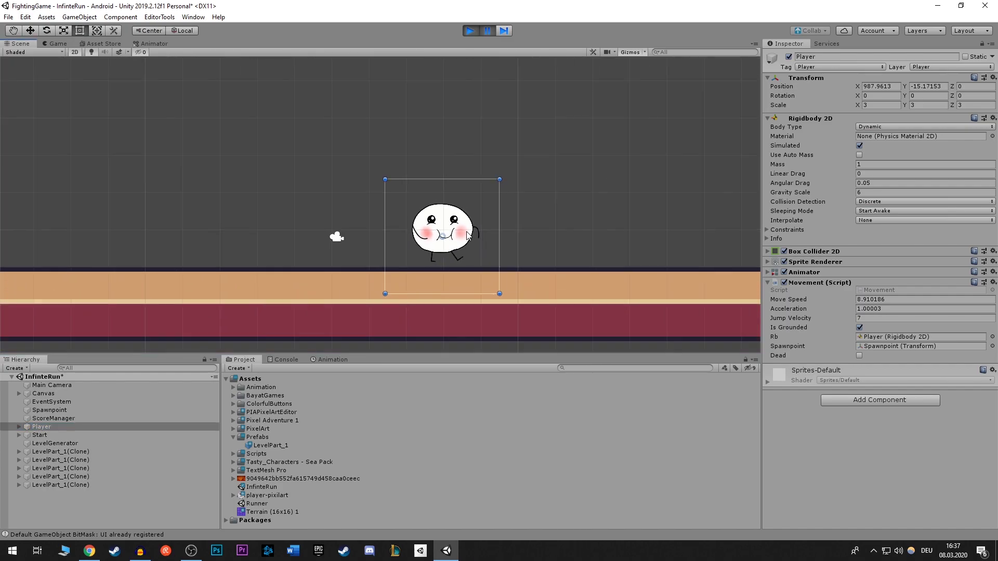
scroll(473, 239, "down", 1)
scroll(471, 241, "down", 1)
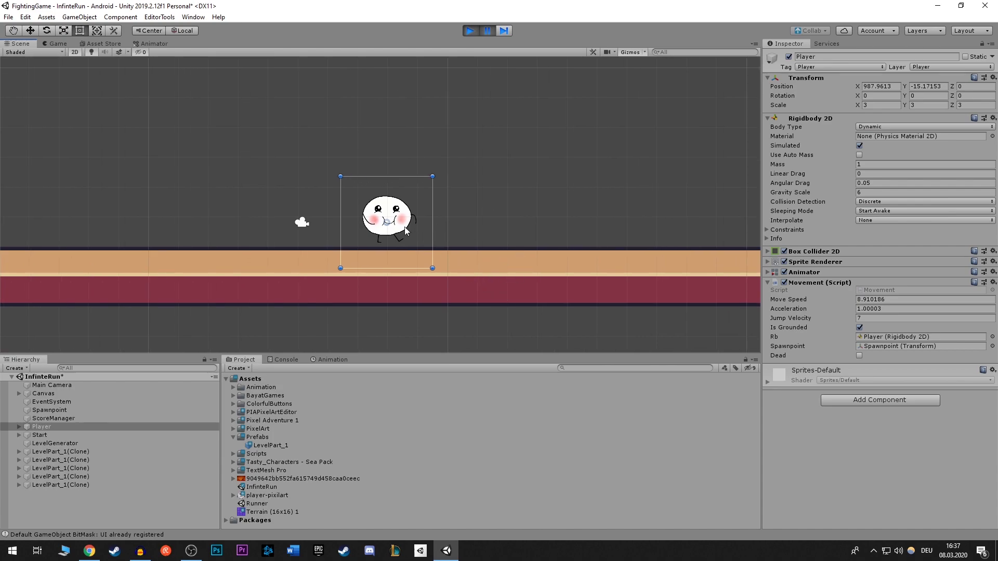
scroll(405, 230, "up", 2)
scroll(405, 233, "up", 1)
scroll(403, 234, "up", 2)
scroll(400, 239, "up", 2)
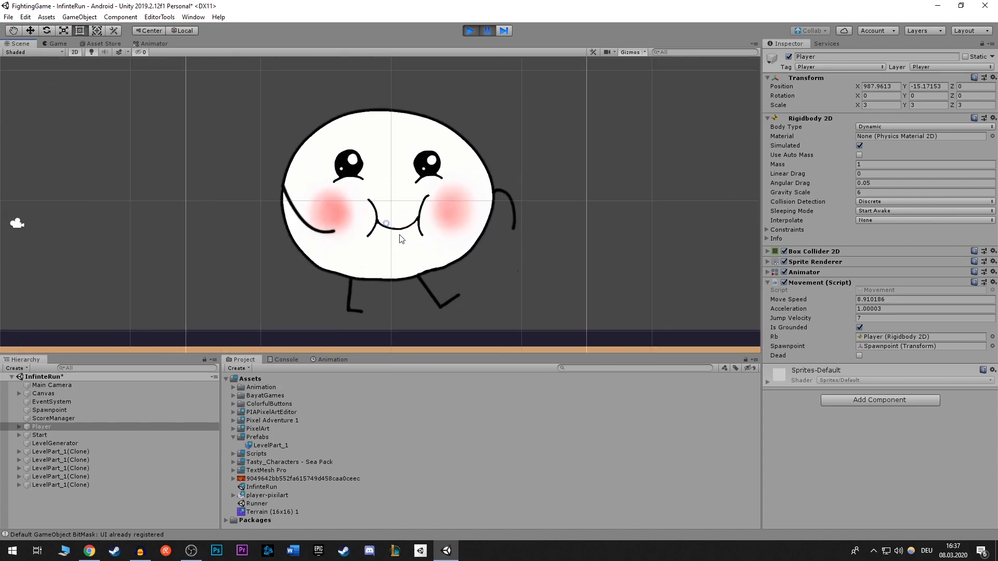
scroll(401, 239, "up", 2)
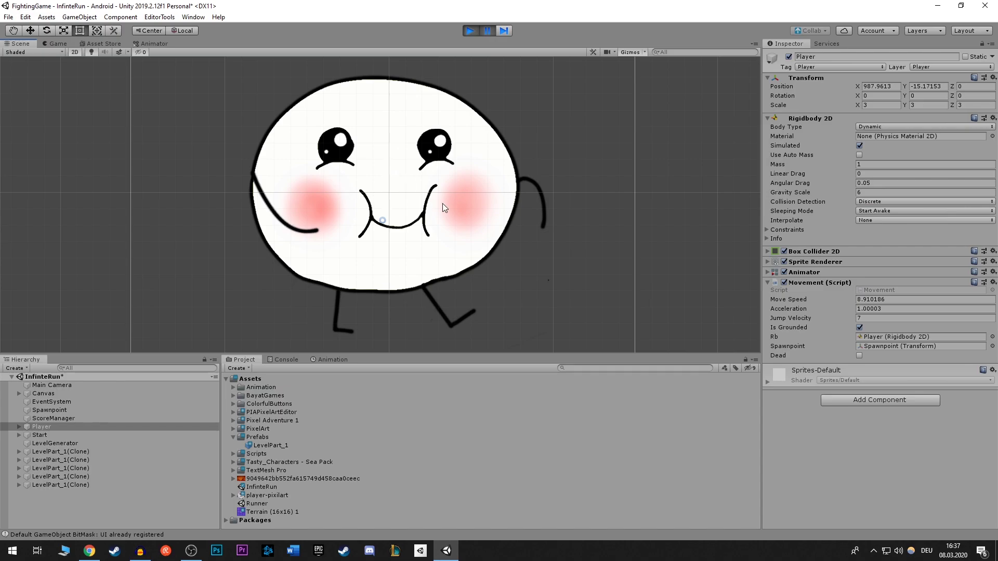
scroll(443, 205, "down", 4)
scroll(443, 207, "up", 2)
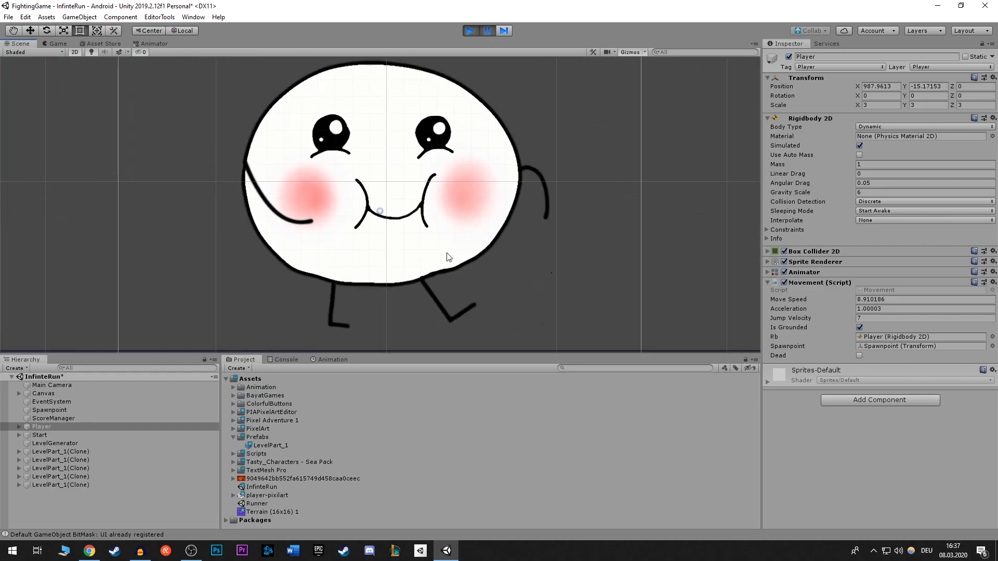
scroll(446, 256, "down", 6)
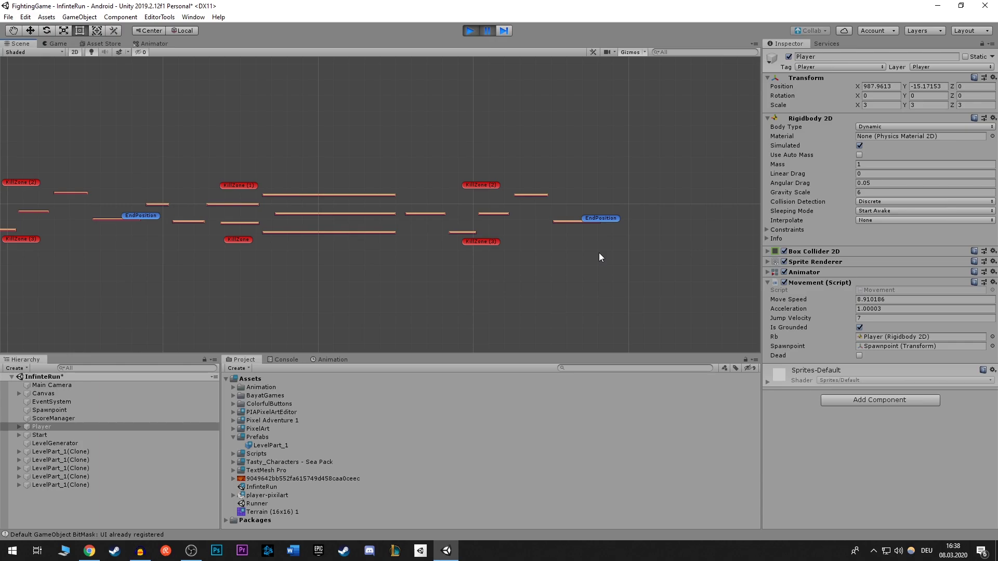
mouse_move(597, 236)
middle_mouse_down()
mouse_move(221, 240)
mouse_move(540, 283)
middle_mouse_up()
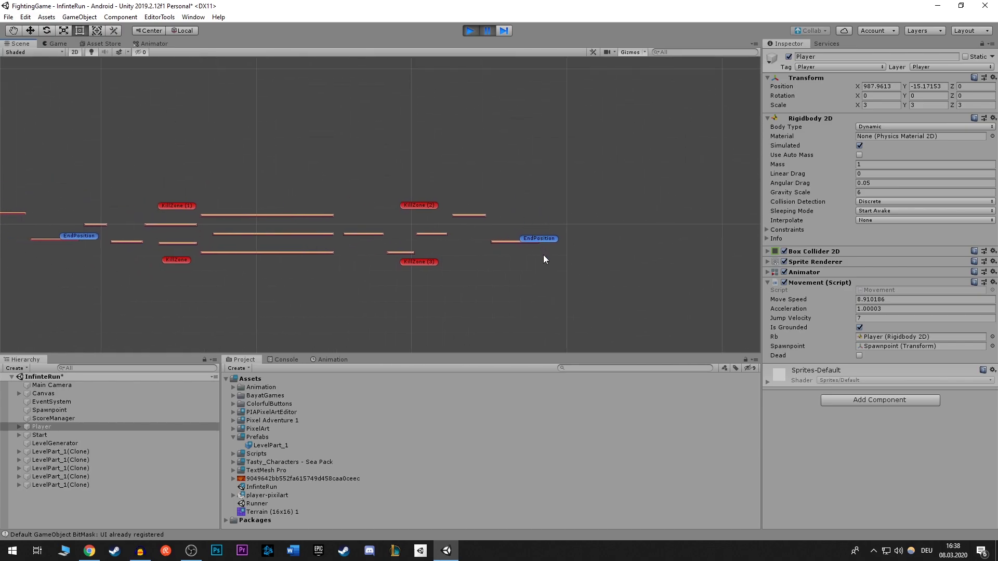
middle_click_drag(608, 241, 424, 245)
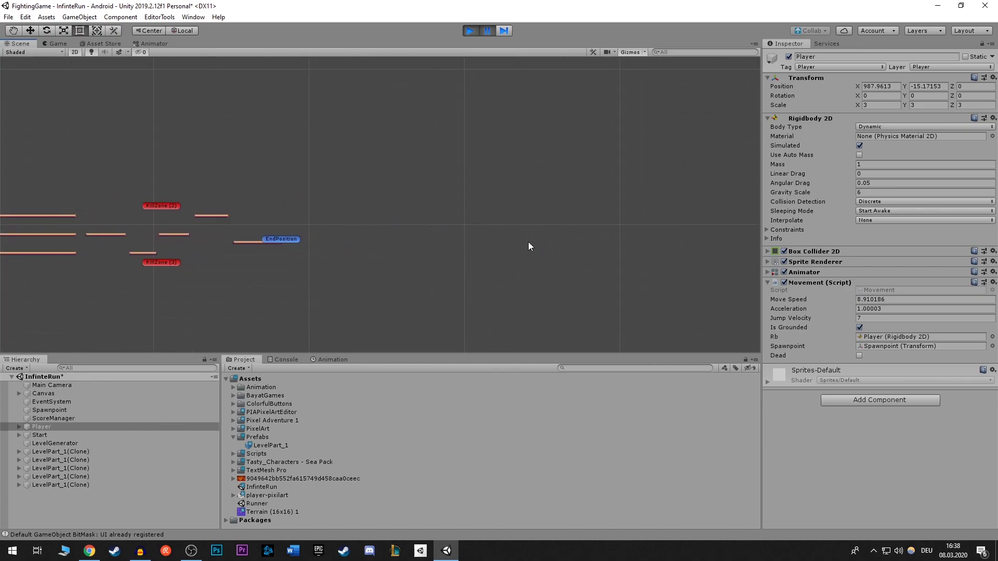
scroll(348, 262, "down", 5)
scroll(348, 262, "up", 2)
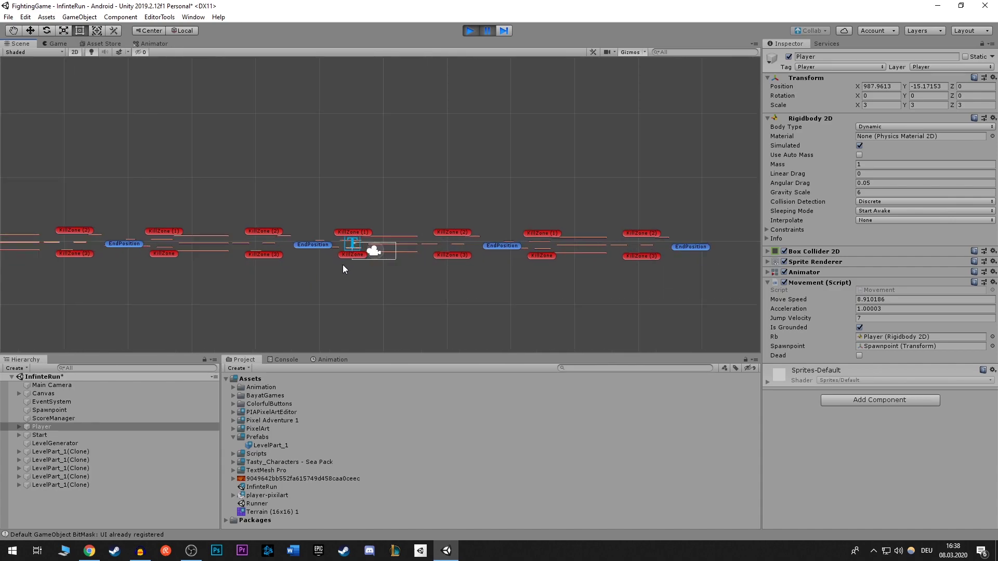
scroll(344, 264, "up", 4)
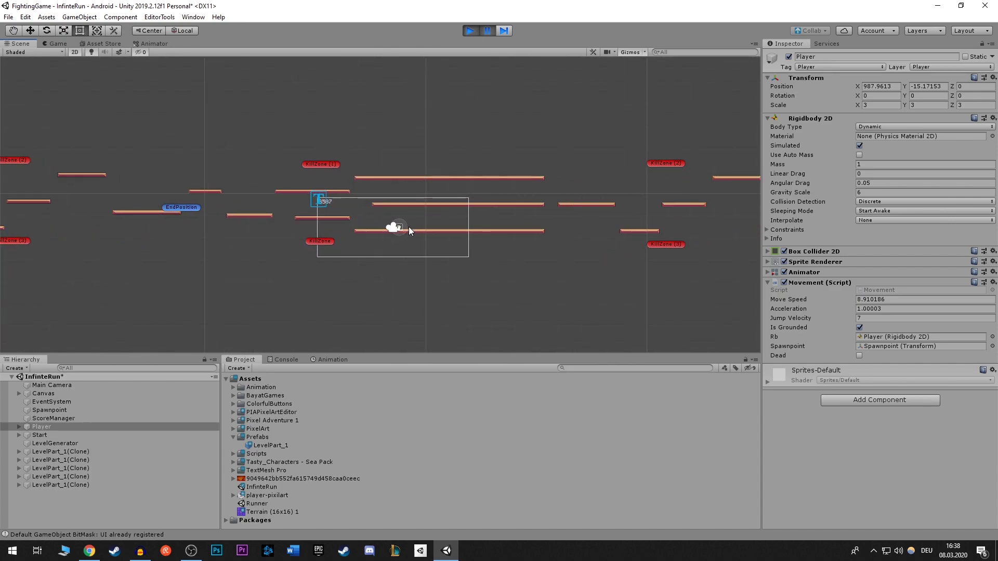
scroll(409, 227, "down", 2)
scroll(377, 220, "up", 1)
scroll(387, 222, "down", 1)
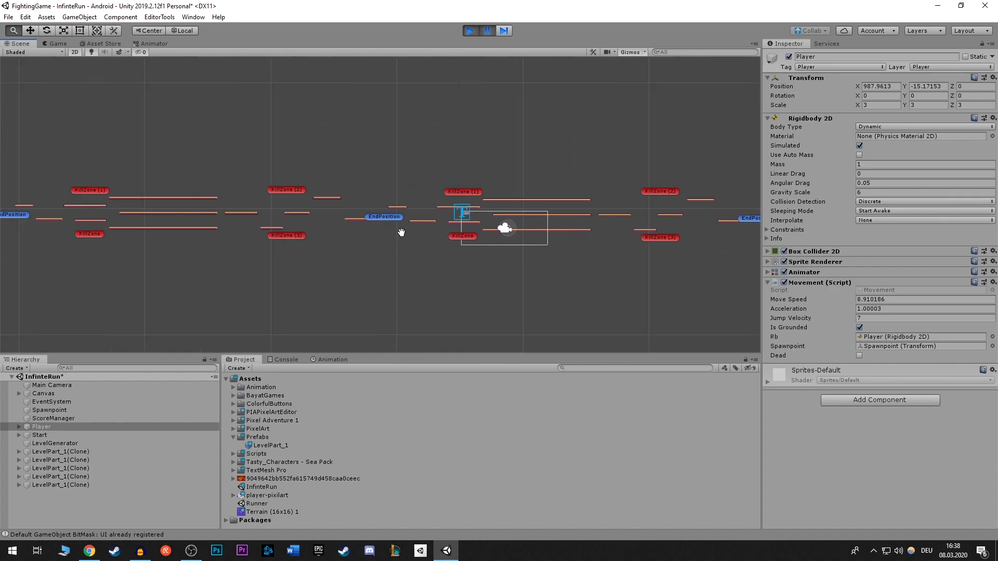
mouse_move(387, 223)
middle_mouse_down()
mouse_move(482, 242)
mouse_move(629, 235)
middle_mouse_up()
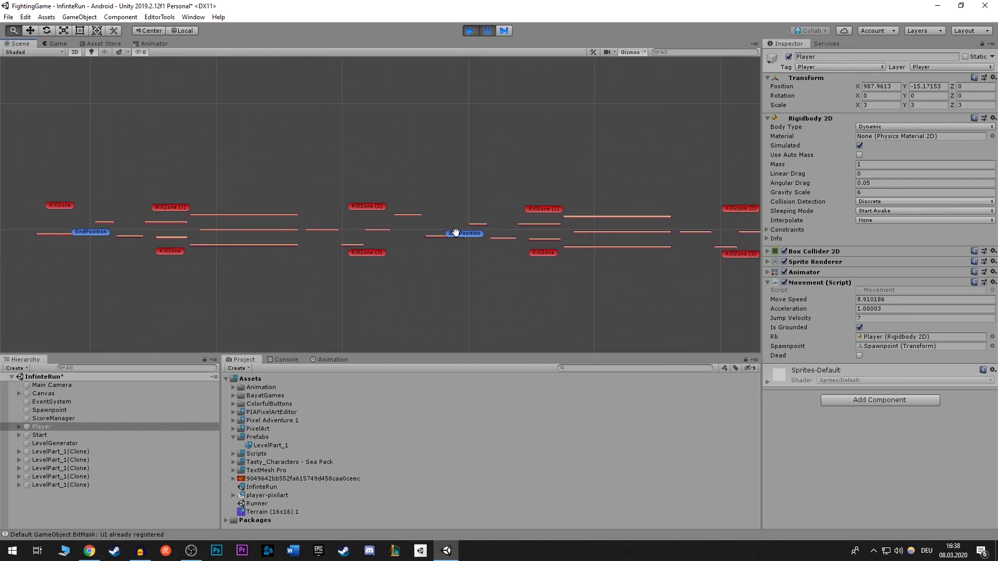
middle_click_drag(456, 232, 517, 220)
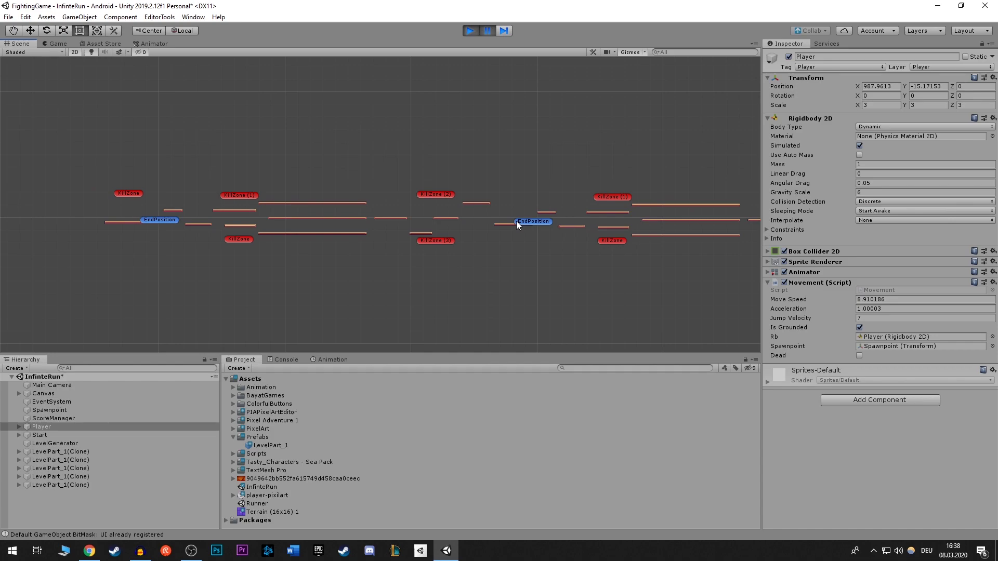
middle_click_drag(566, 224, 410, 235)
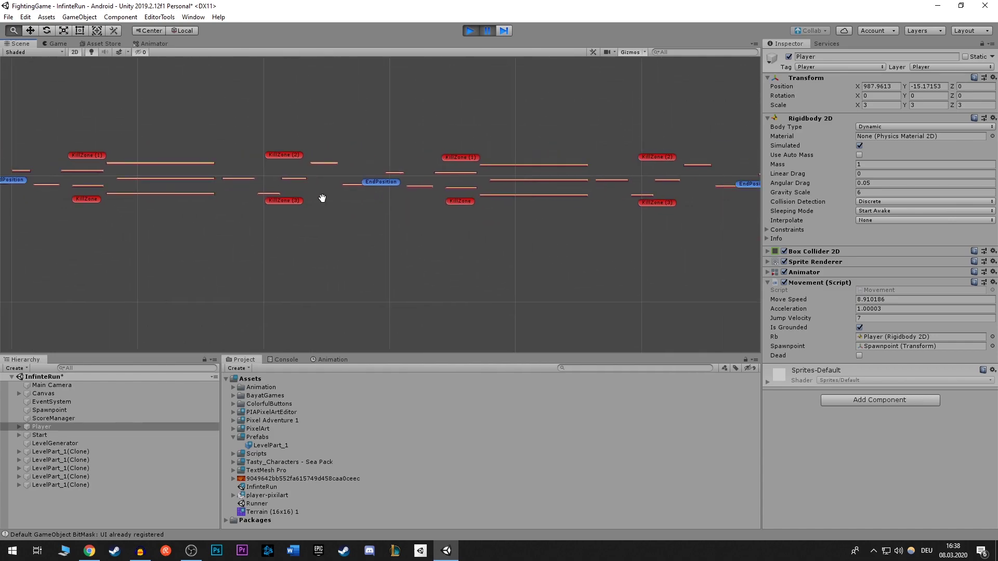
scroll(410, 236, "down", 2)
scroll(411, 239, "down", 2)
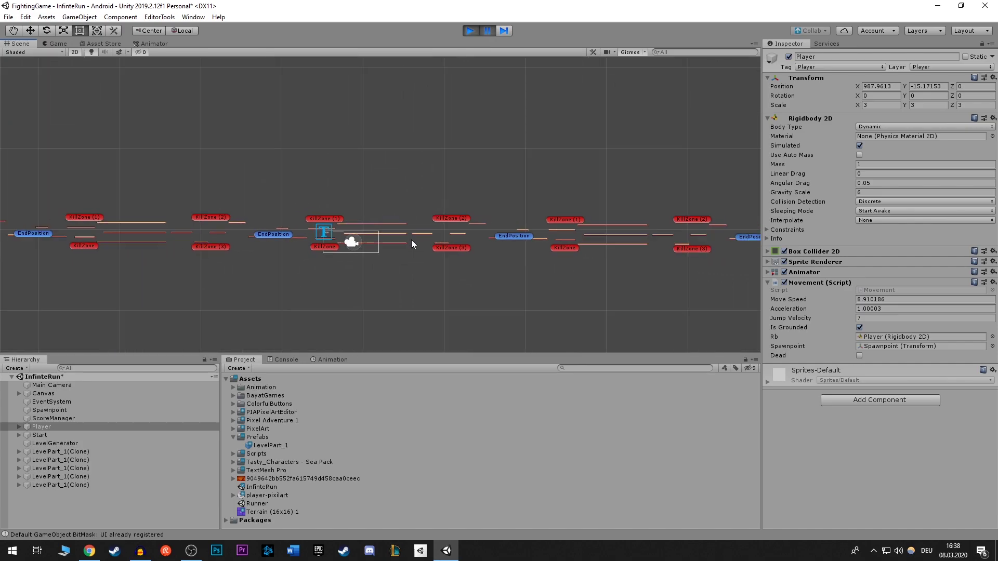
scroll(411, 240, "down", 2)
scroll(411, 240, "down", 2)
scroll(357, 248, "down", 1)
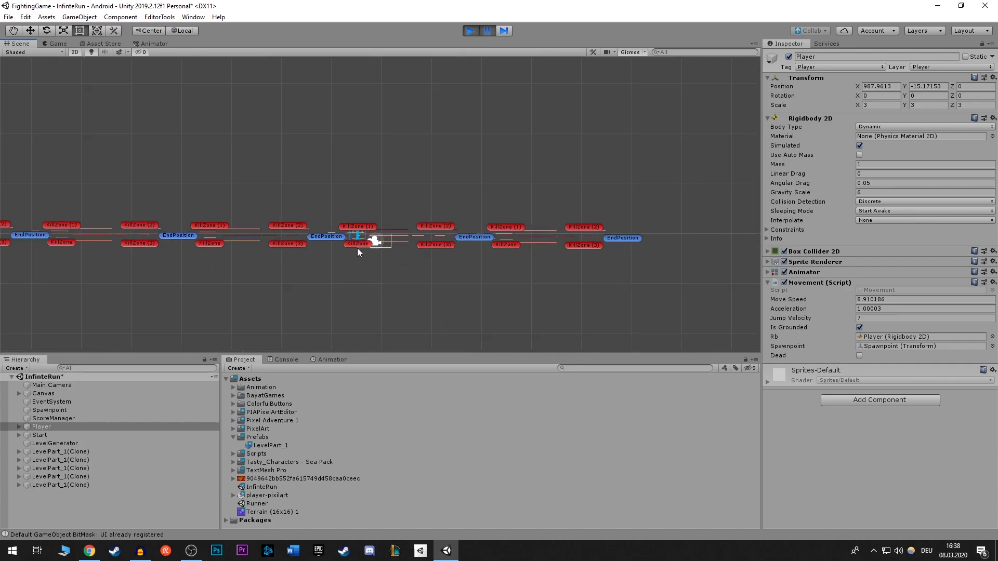
scroll(357, 248, "down", 1)
scroll(351, 253, "down", 2)
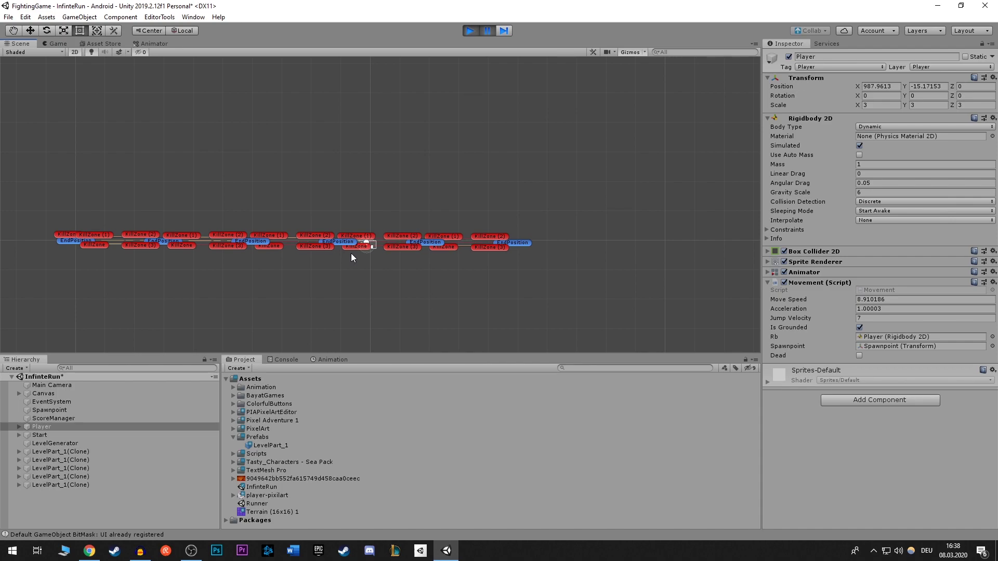
scroll(351, 254, "up", 1)
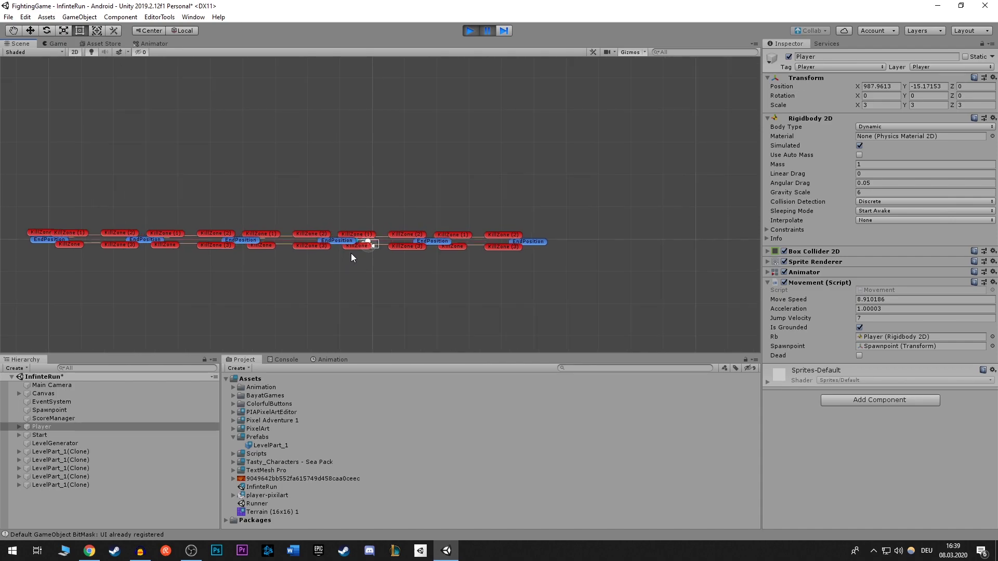
scroll(351, 254, "down", 1)
scroll(351, 254, "down", 1)
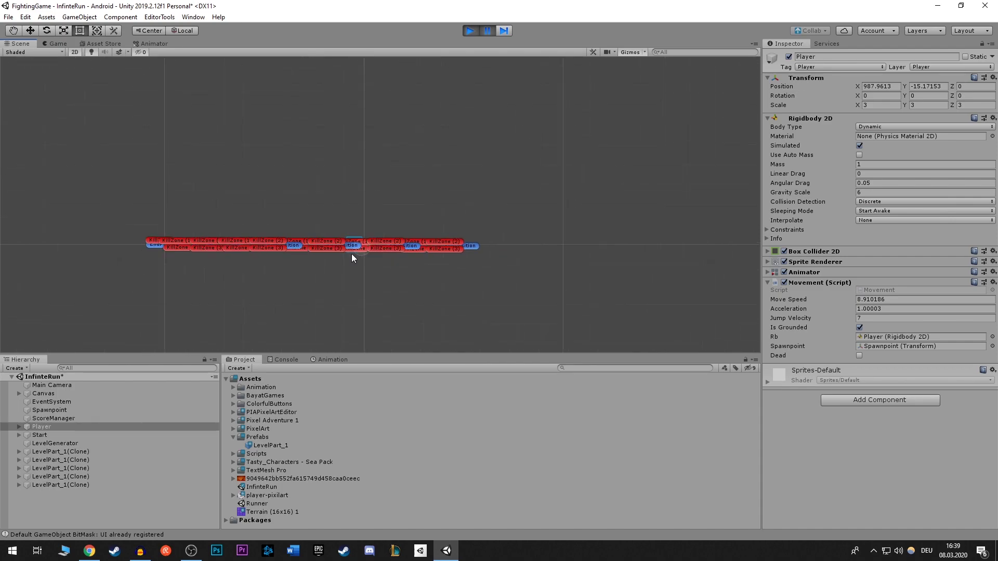
scroll(351, 253, "down", 1)
scroll(428, 254, "up", 2)
scroll(428, 257, "up", 1)
scroll(332, 265, "up", 2)
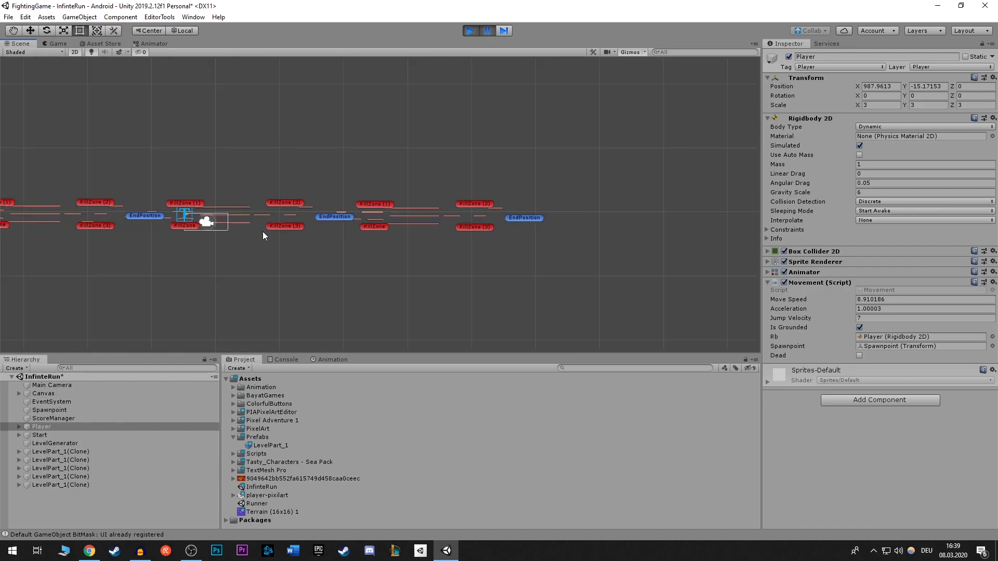
scroll(263, 232, "up", 2)
scroll(189, 219, "up", 2)
scroll(189, 218, "up", 2)
Zoom and pan the Scene view during play to confirm new level parts keep spawning
scroll(164, 214, "up", 3)
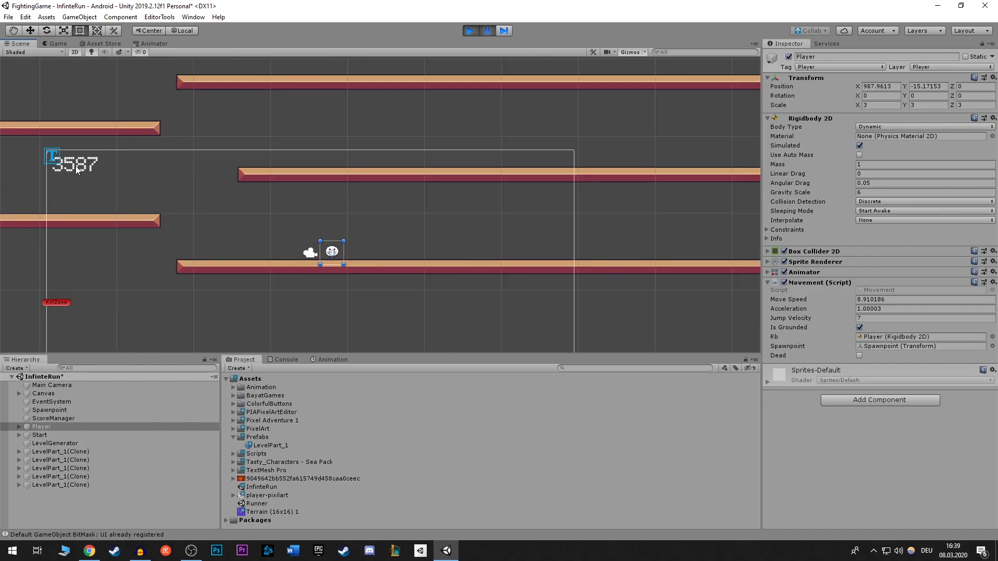
middle_click_drag(124, 192, 206, 195)
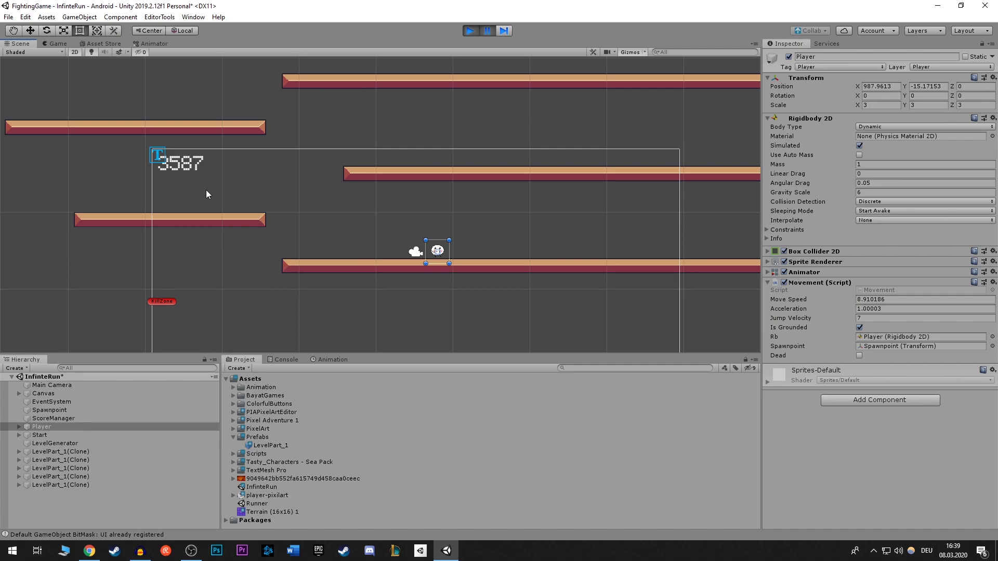
scroll(206, 195, "down", 2)
scroll(208, 191, "down", 2)
scroll(211, 188, "down", 2)
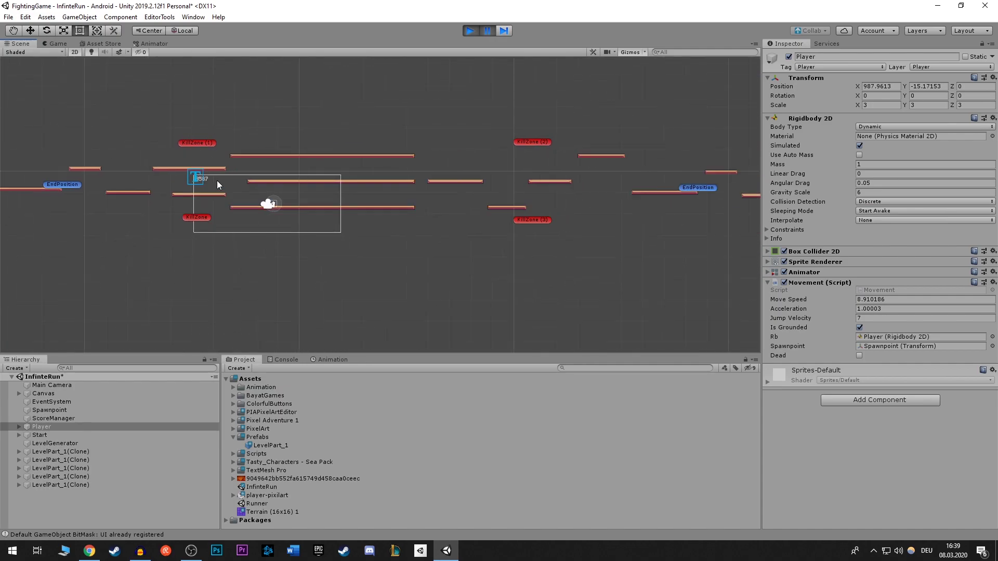
scroll(217, 193, "down", 2)
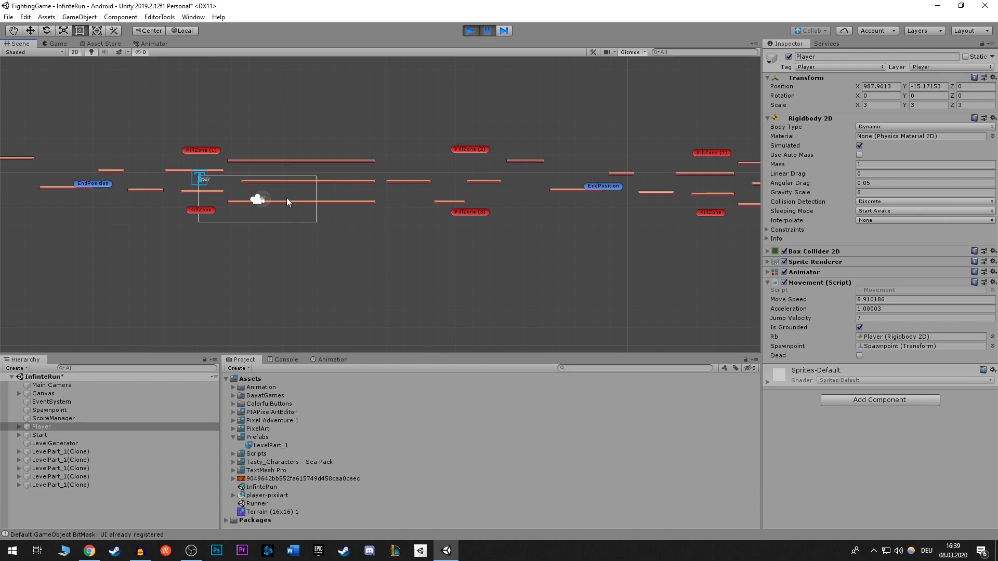
scroll(286, 202, "up", 2)
scroll(284, 208, "up", 2)
scroll(285, 208, "up", 1)
scroll(285, 214, "up", 1)
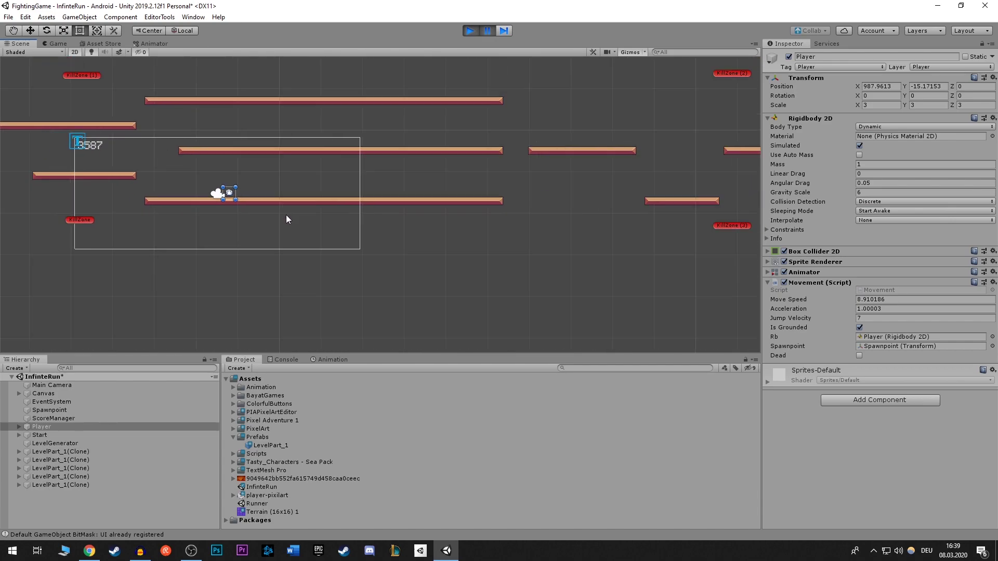
scroll(281, 218, "down", 3)
scroll(277, 221, "down", 2)
scroll(265, 223, "down", 2)
scroll(258, 224, "down", 1)
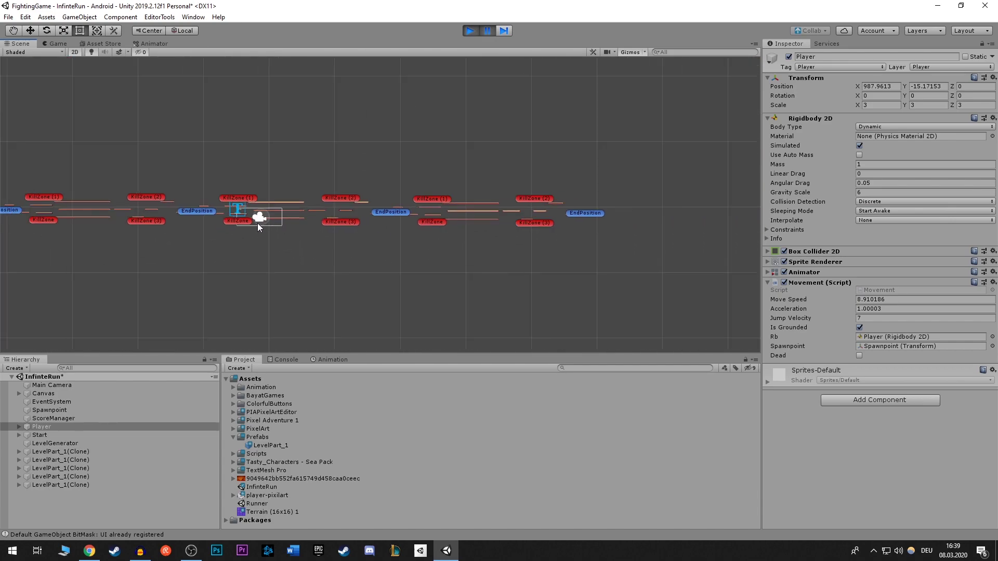
scroll(257, 223, "down", 1)
scroll(615, 252, "down", 1)
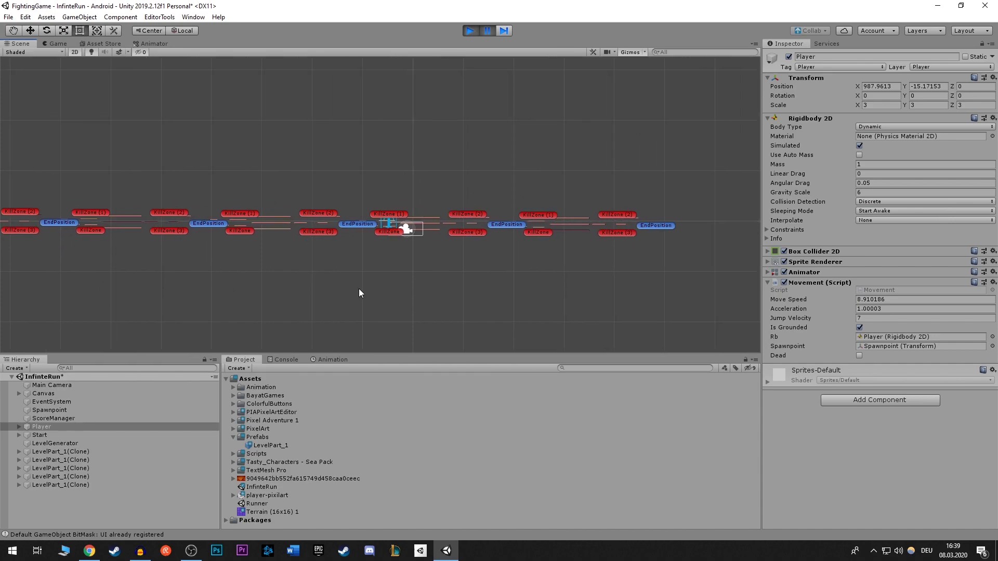
Frame the Player in the Scene view and pause the game at score 3587
middle_click_drag(516, 207, 553, 269)
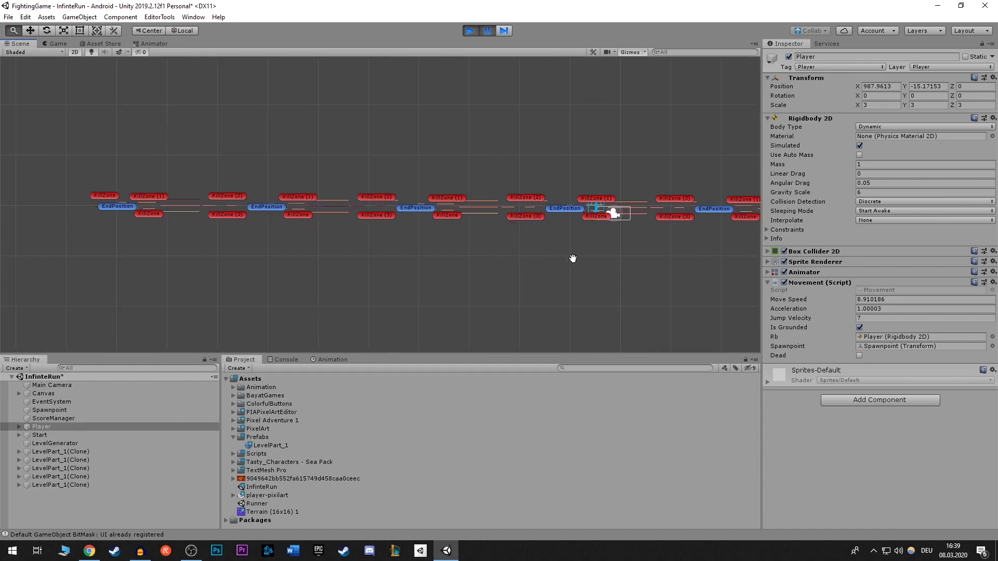
double_click(42, 427)
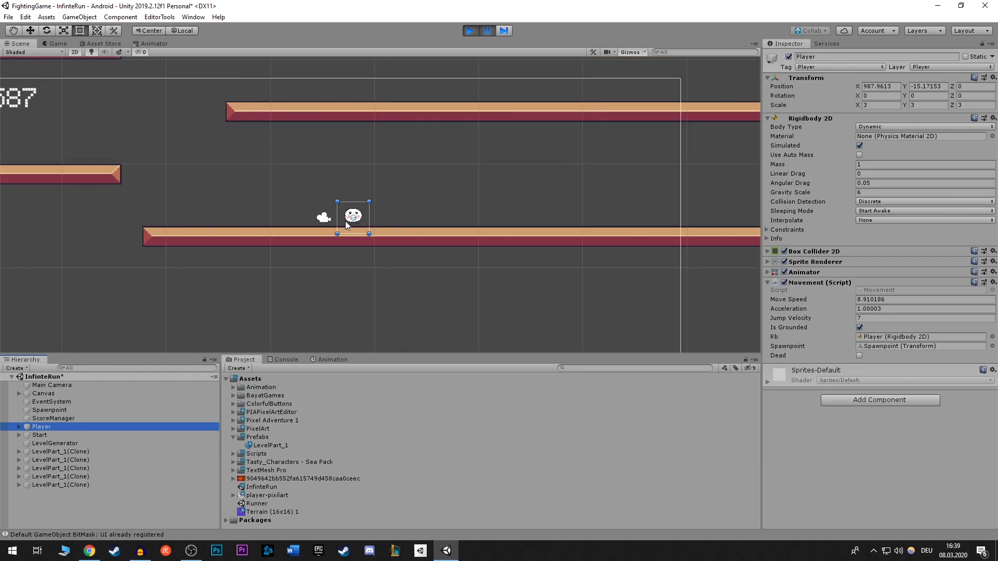
left_click(488, 31)
scroll(365, 185, "down", 3)
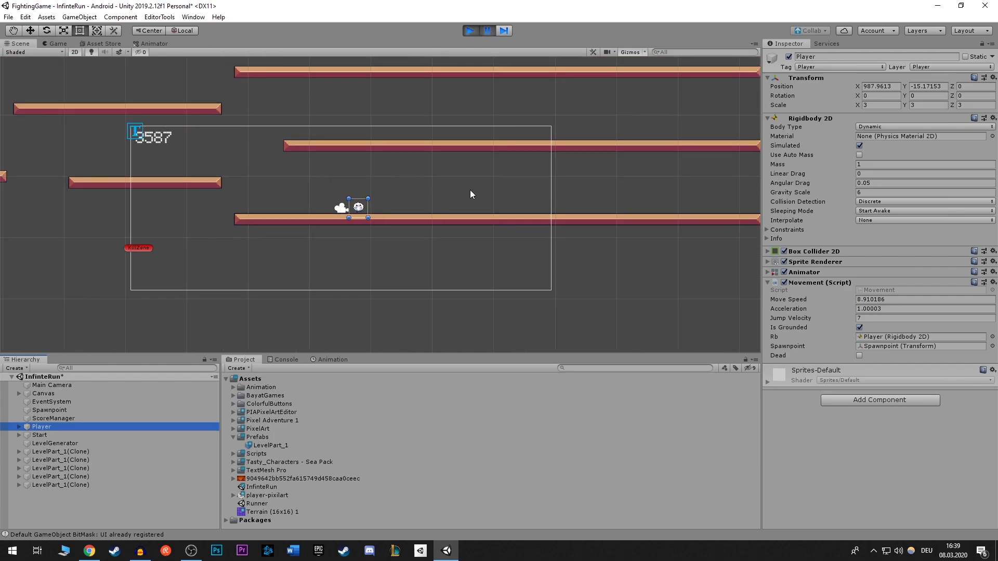
scroll(327, 223, "down", 3)
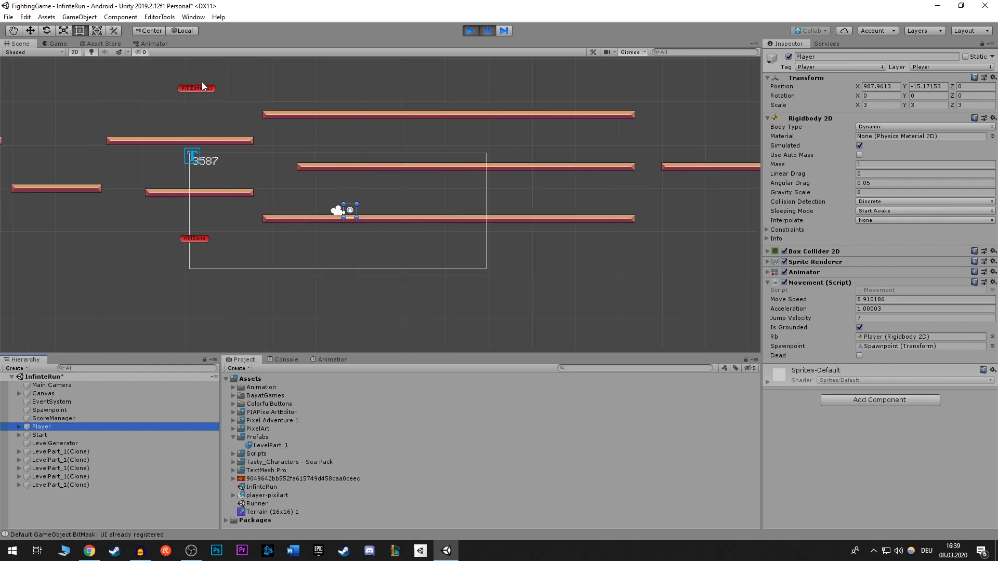
Select KillZone (1) to inspect its 120.97-wide trigger collider, then collapse the clone's children
left_click(197, 88)
middle_click_drag(459, 88, 674, 109)
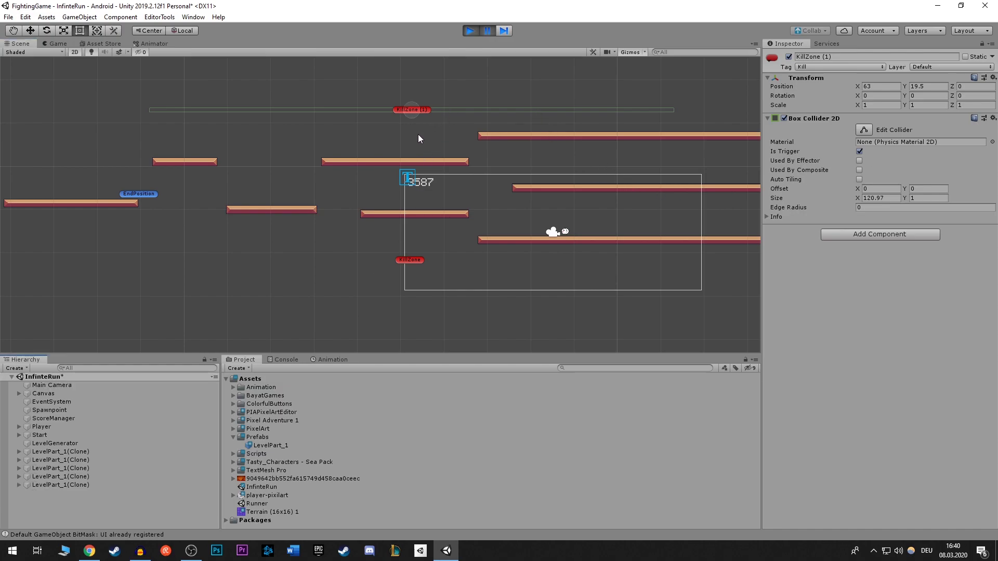
left_click(75, 513)
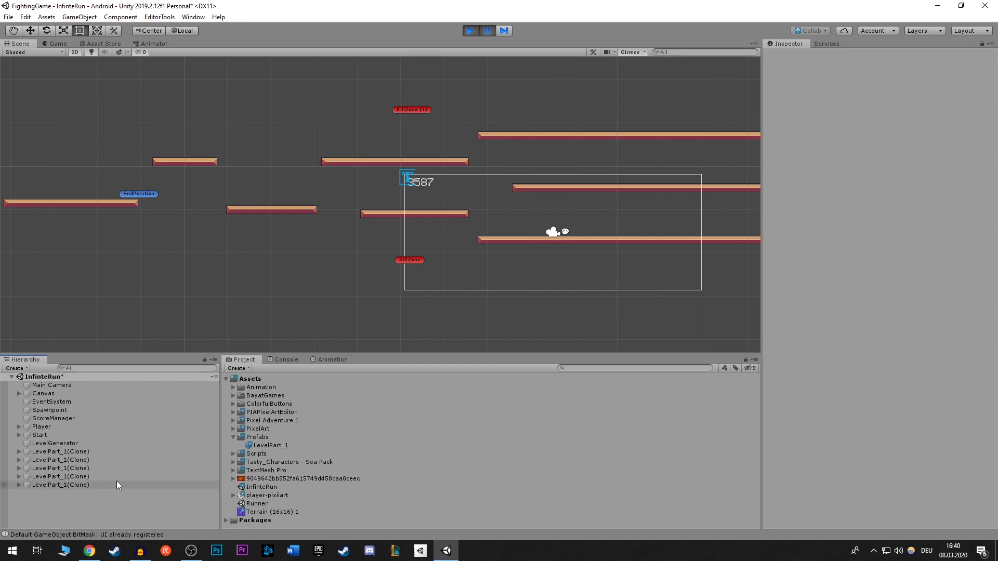
left_click(411, 111)
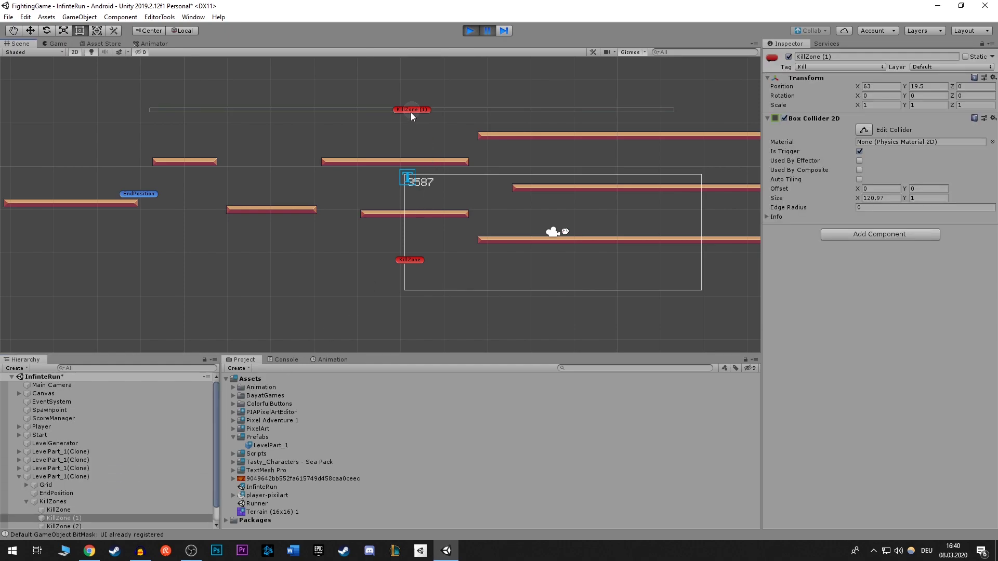
left_click(19, 476)
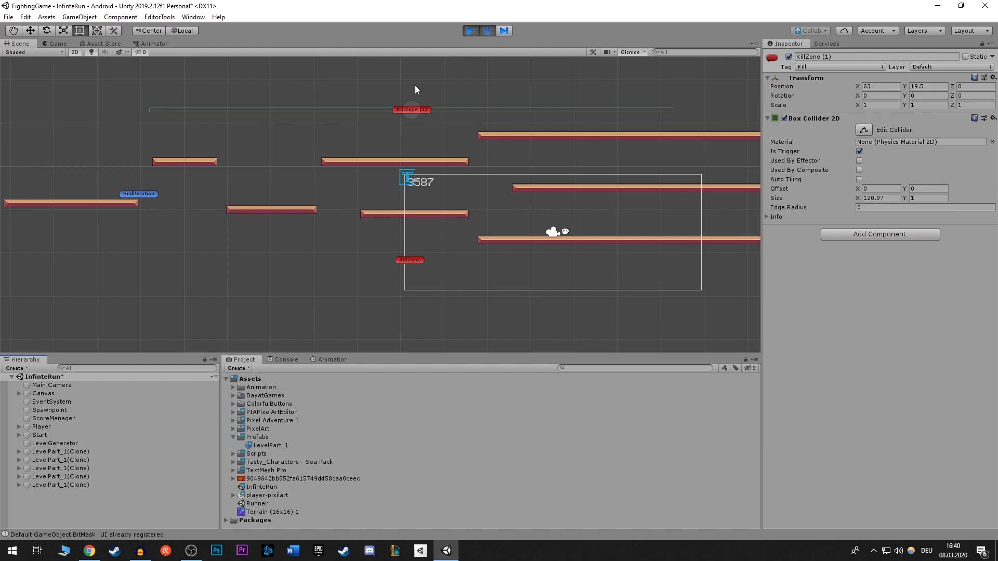
Resume the game, jump across platforms through a fall and restart, then stop with Ctrl+P
left_click(488, 32)
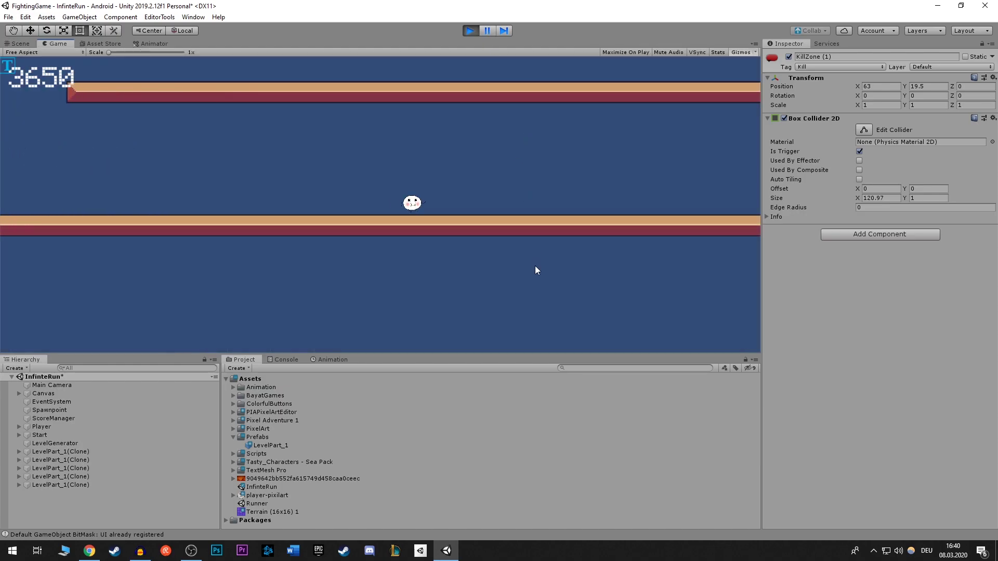
left_click(508, 261)
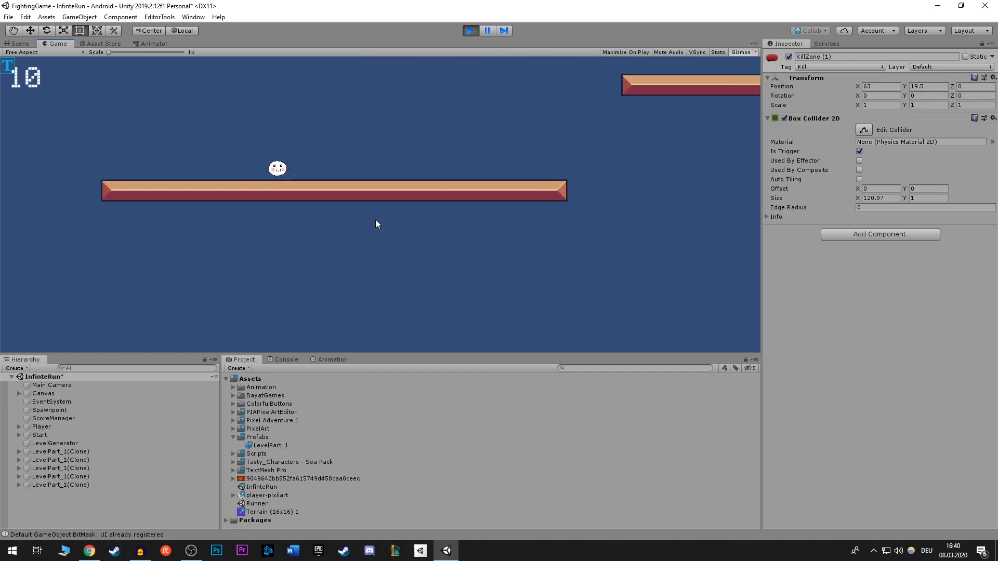
left_click(375, 228)
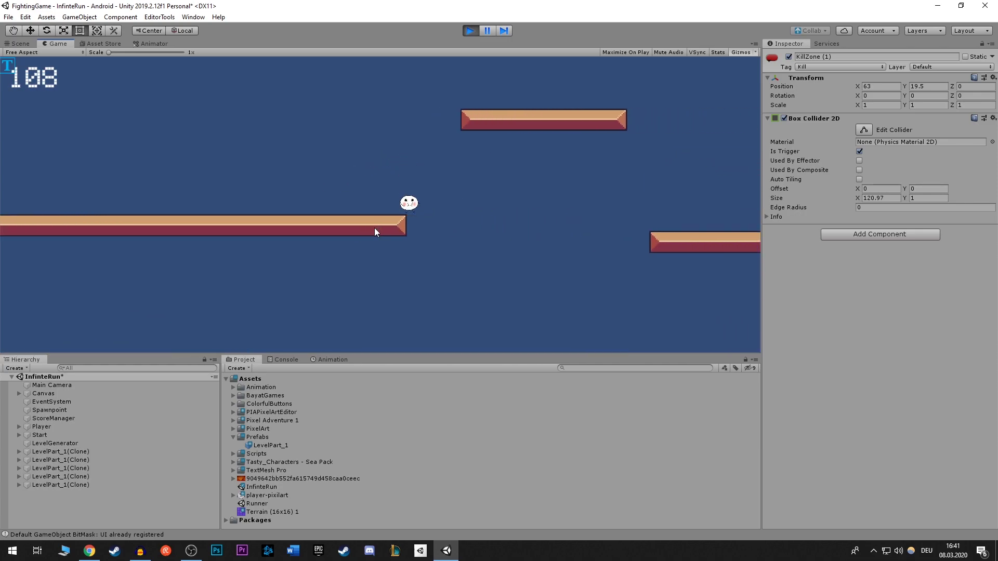
key("ctrl+p")
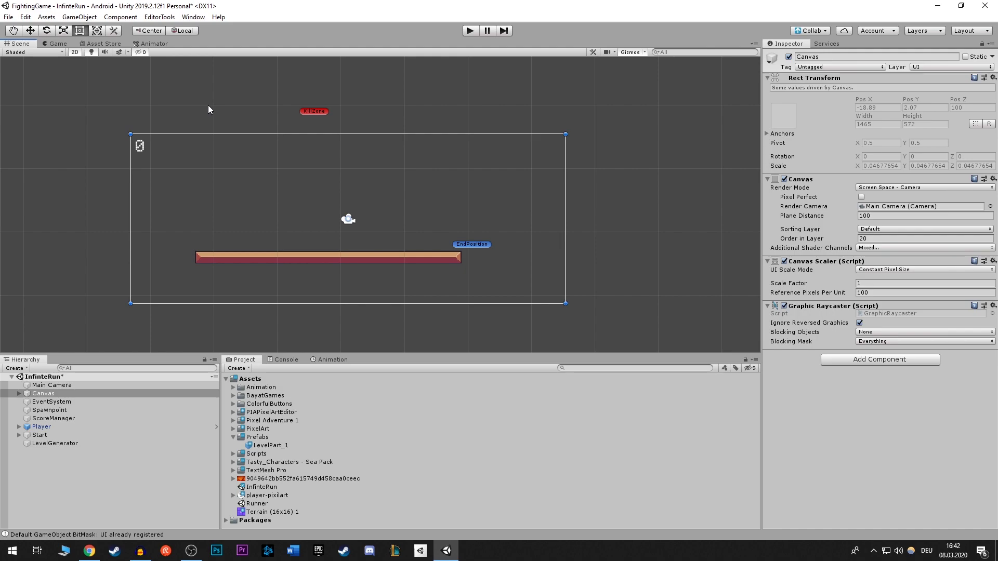
scroll(370, 195, "up", 3)
scroll(373, 219, "down", 1)
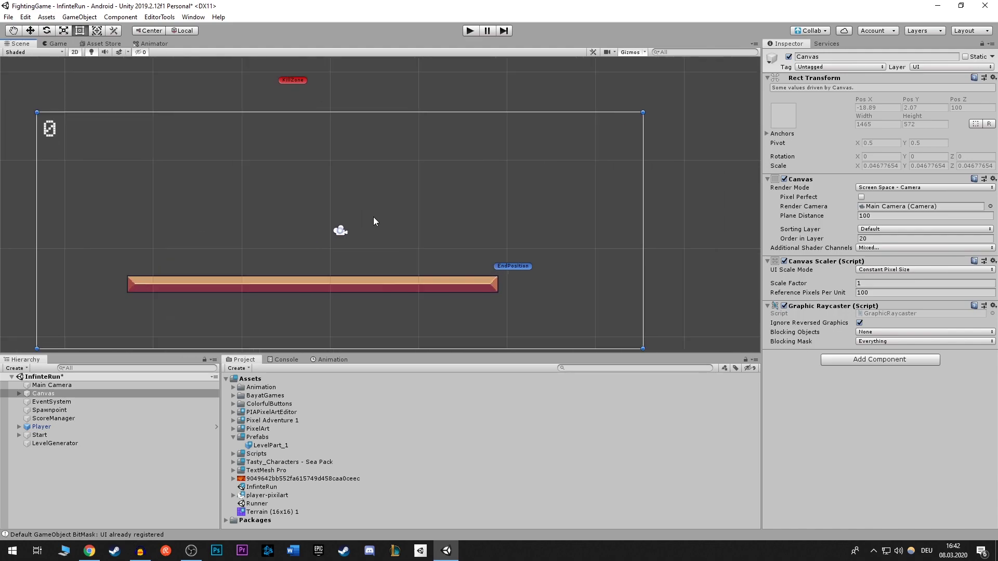
scroll(374, 218, "up", 1)
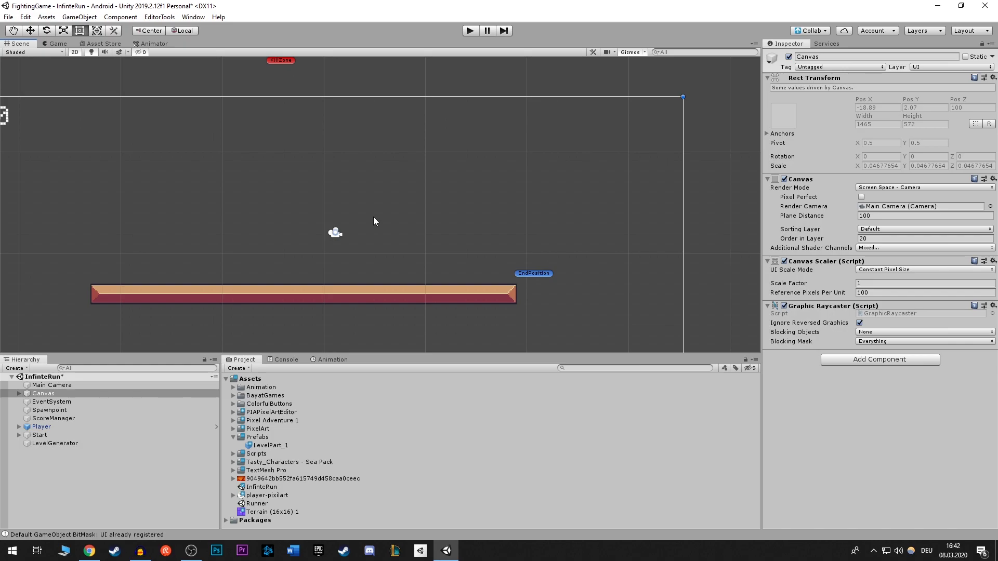
key("f")
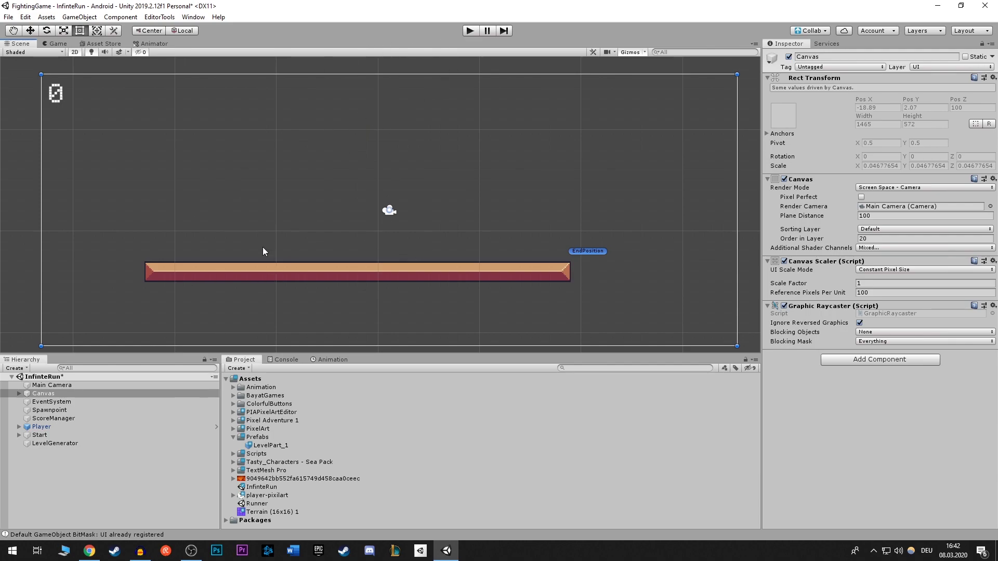
scroll(400, 255, "down", 1)
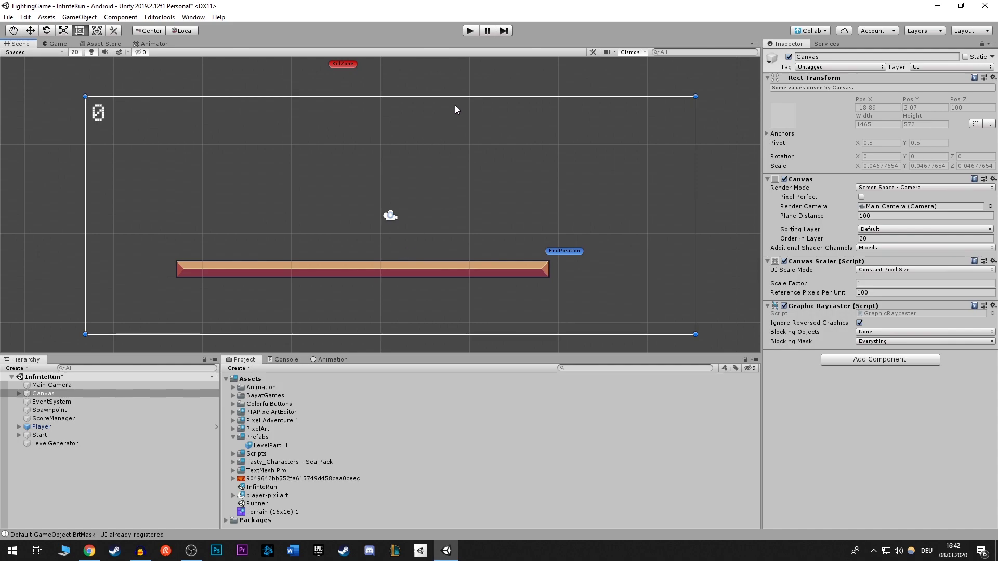
Run a short play test, then collapse the Prefabs folder and review the LevelGenerator's three LevelPart_1 entries
left_click(473, 32)
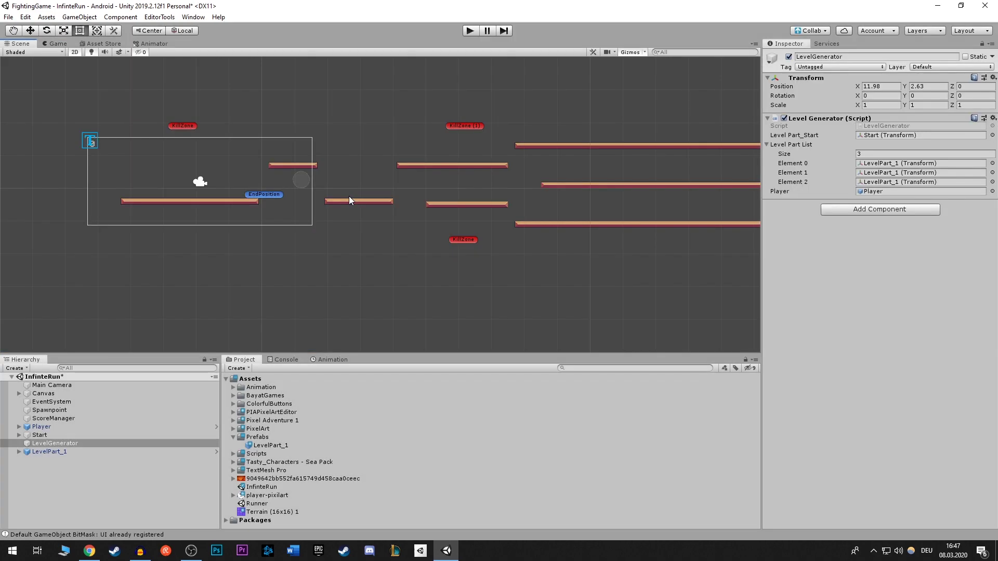
left_click(233, 438)
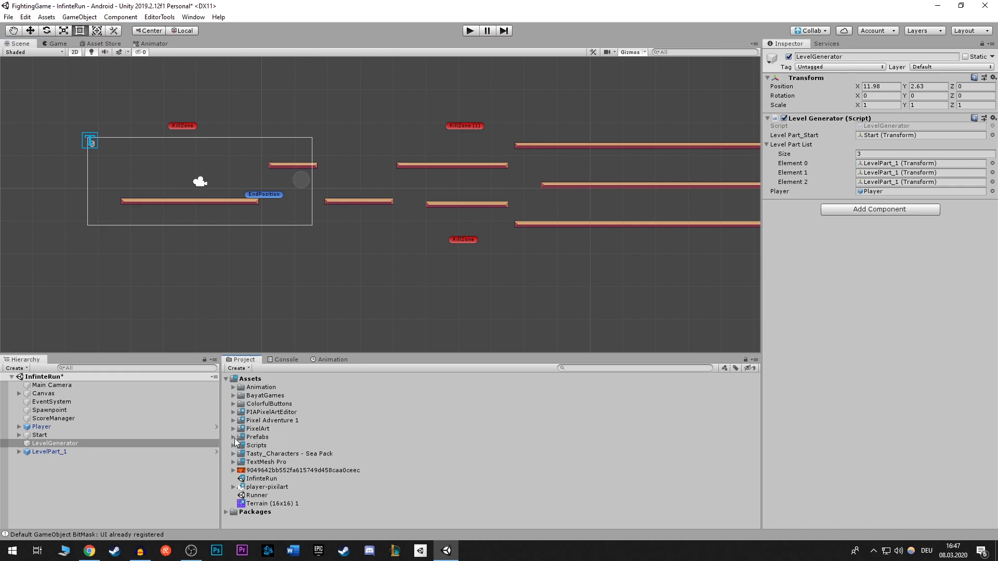
scroll(295, 266, "up", 3)
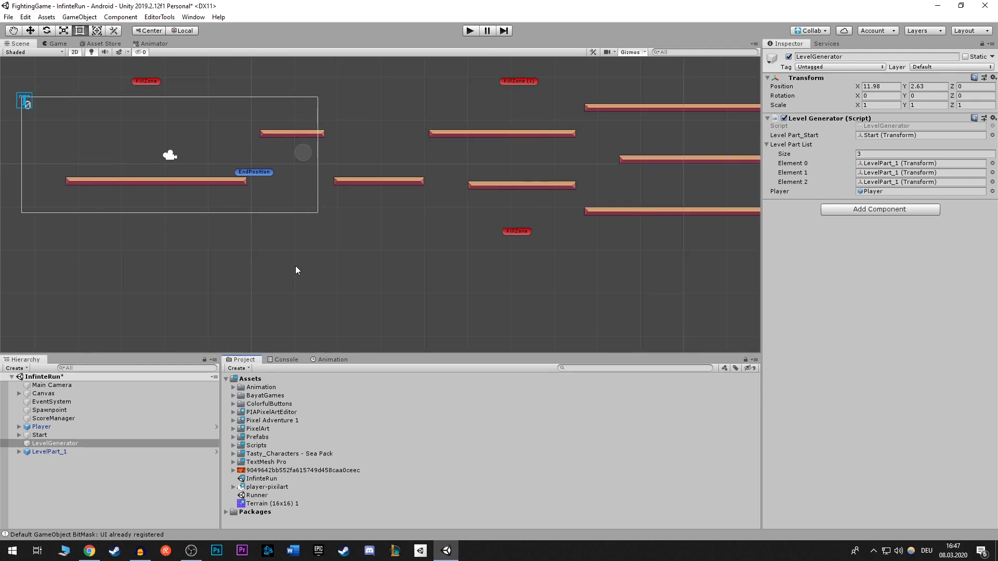
scroll(295, 266, "down", 2)
scroll(447, 268, "down", 2)
scroll(447, 268, "down", 3)
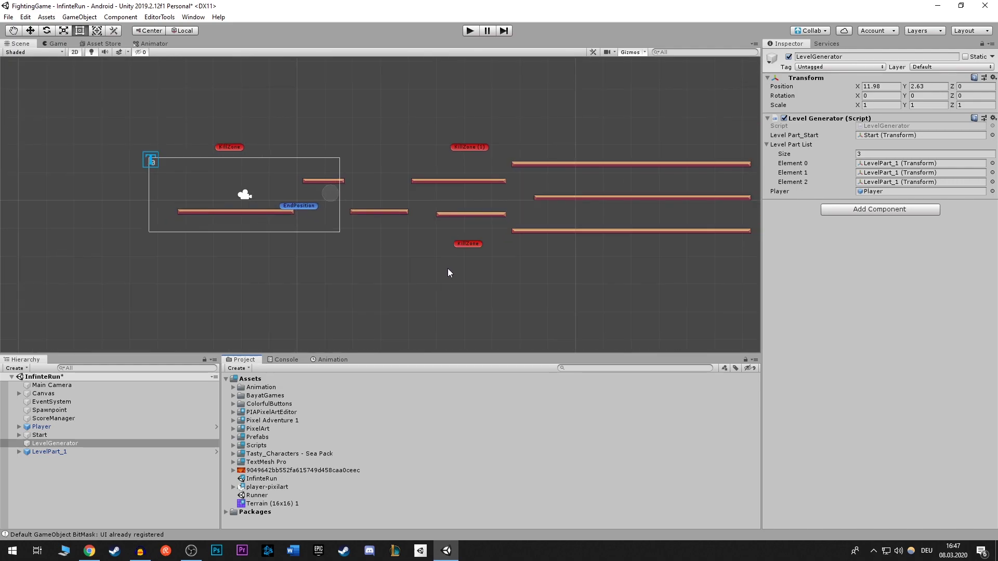
scroll(268, 224, "up", 4)
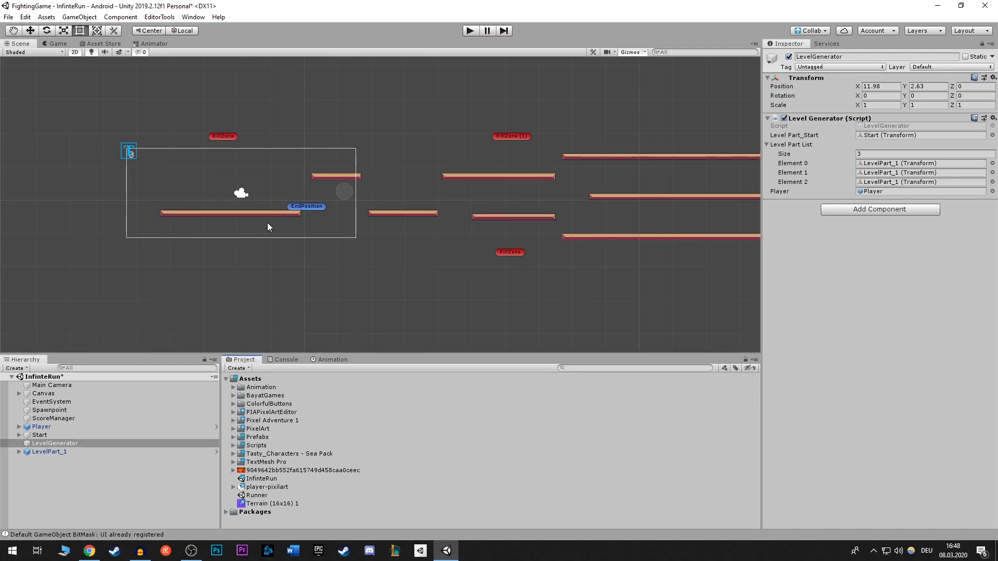
Enter Play mode and make the player jump so LevelPart clones spawn as the score climbs
key("ctrl+p")
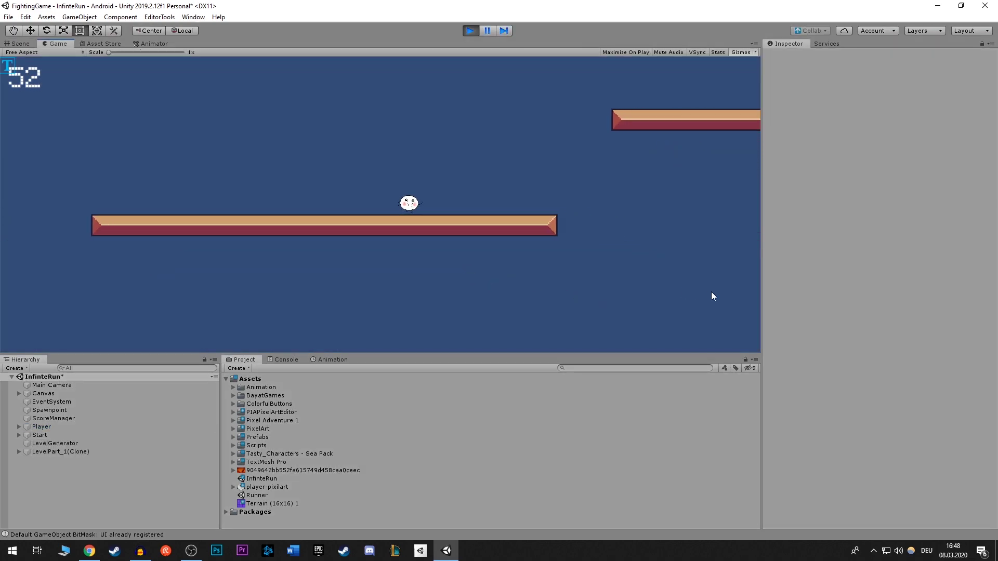
left_click(713, 296)
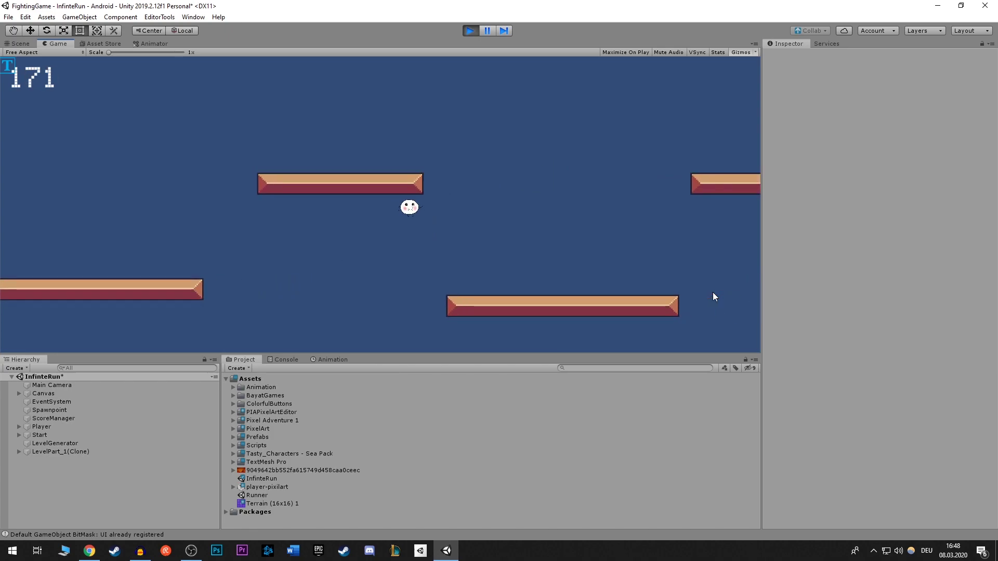